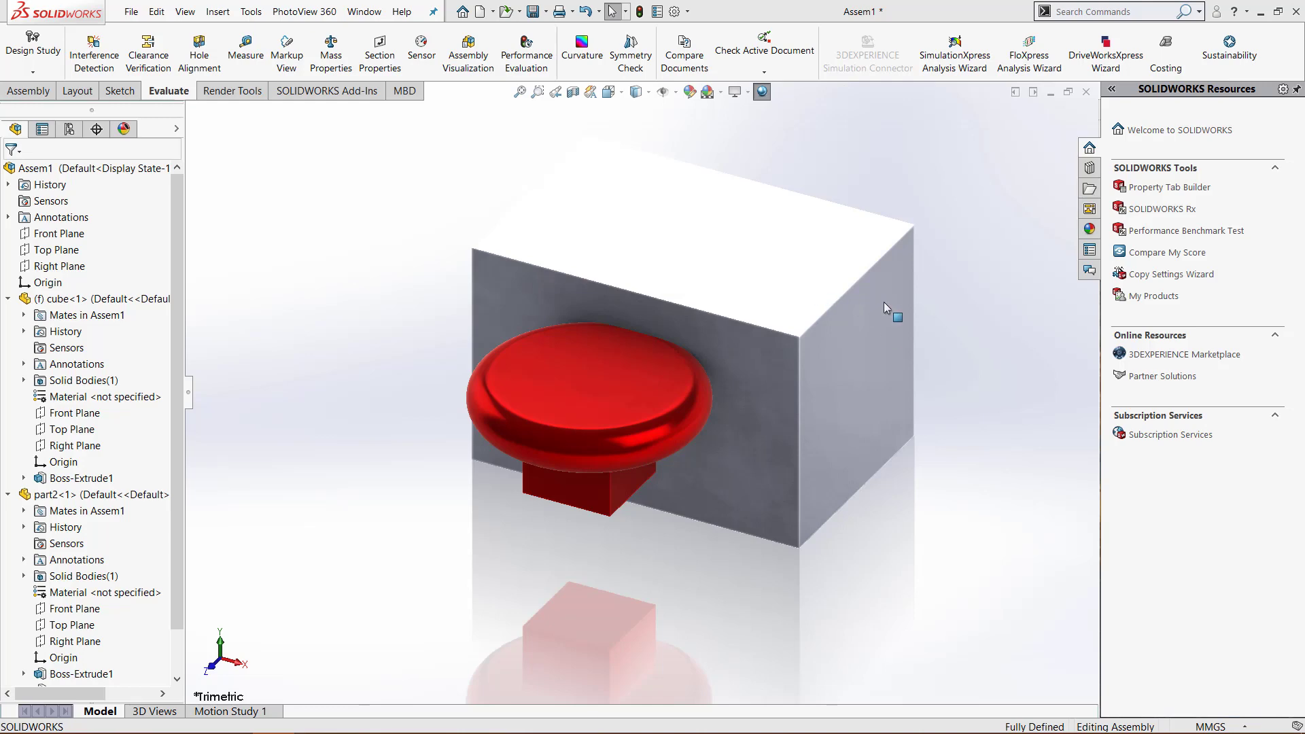
# Switch the cube-and-cap assembly to Wireframe display and orbit to expose the overlapping edges
pyautogui.moveTo(895, 447); pyautogui.dragTo(951, 370, button='middle')
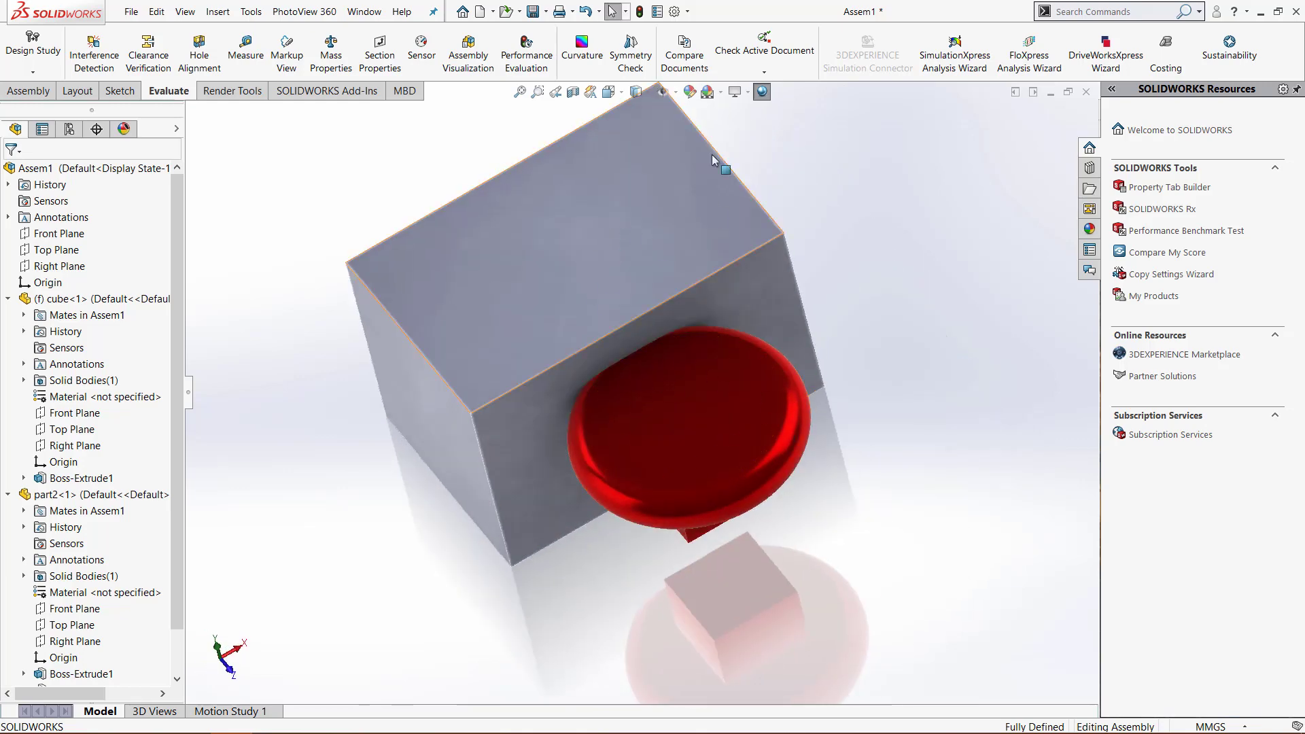
pyautogui.click(658, 94)
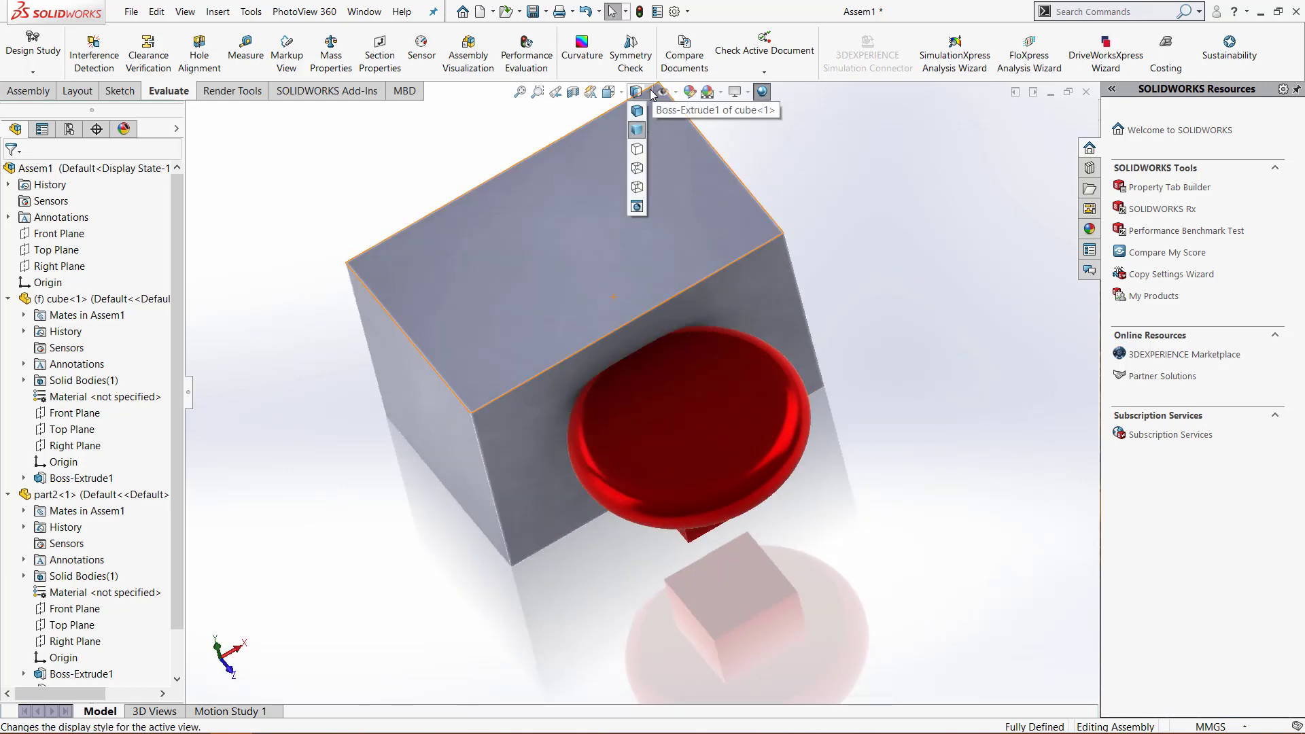
pyautogui.click(637, 194)
pyautogui.moveTo(912, 585); pyautogui.dragTo(955, 520, button='middle')
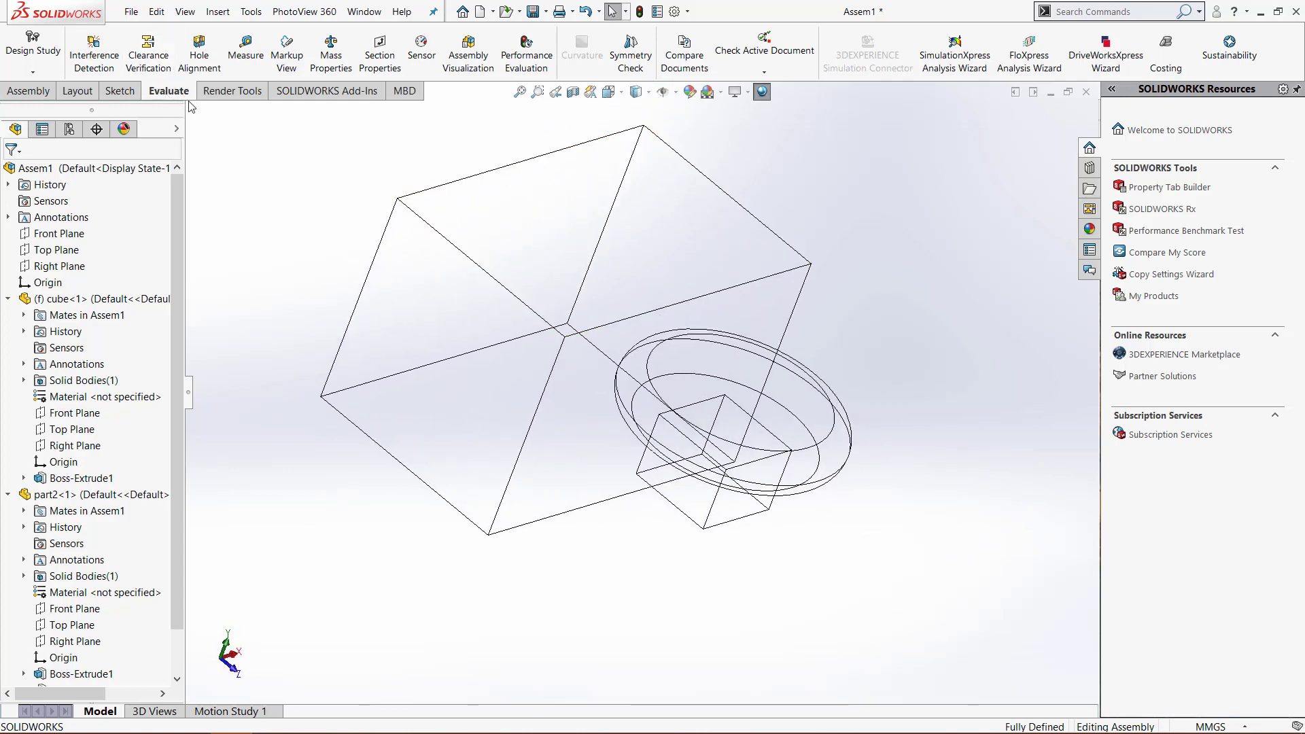
# Run Interference Detection, inspect the single 5815.21 mm³ cap-cube overlap, and close the check
pyautogui.click(94, 51)
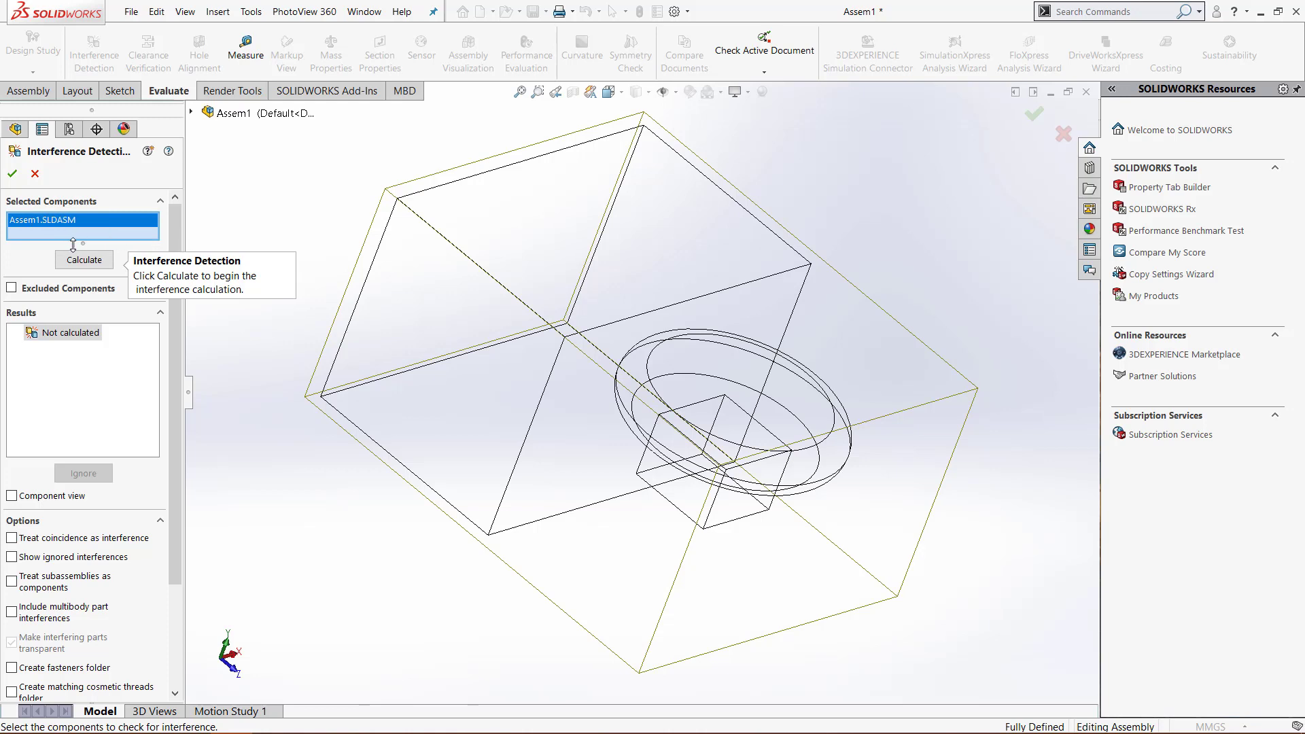
pyautogui.click(87, 263)
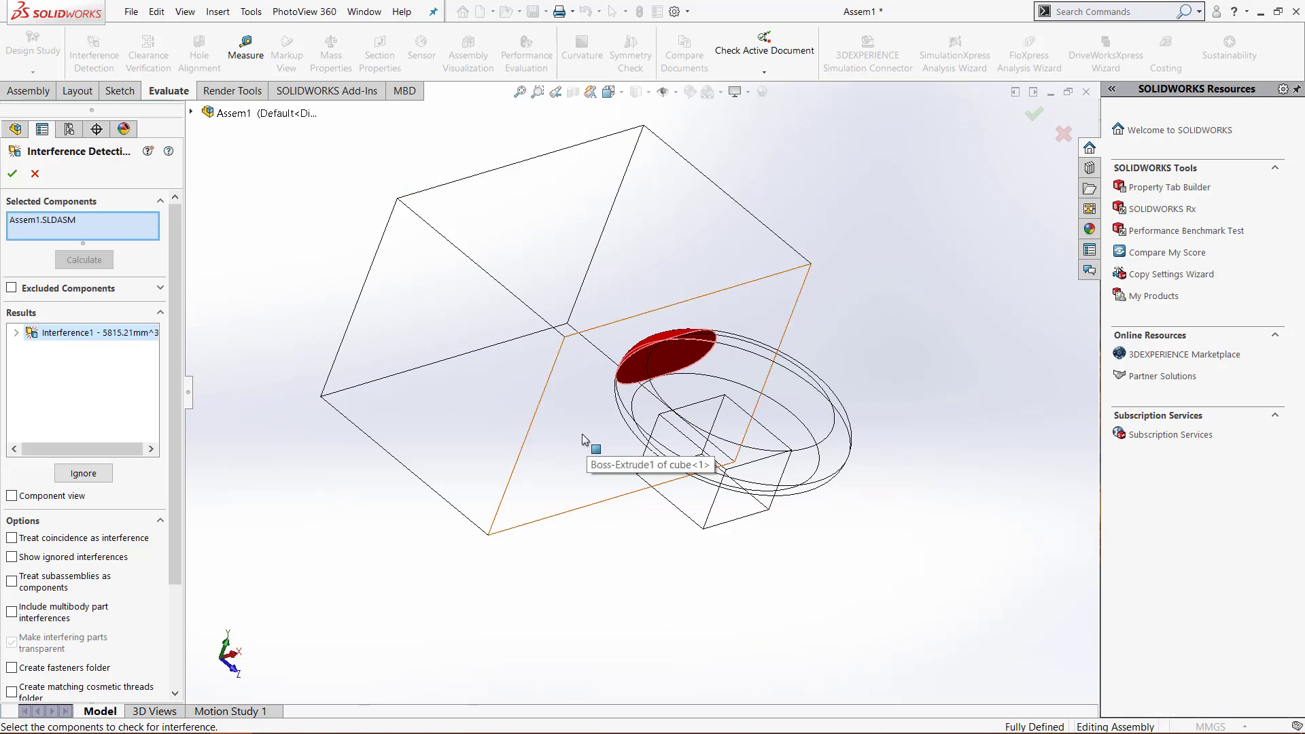
pyautogui.moveTo(591, 442); pyautogui.dragTo(643, 549, button='middle')
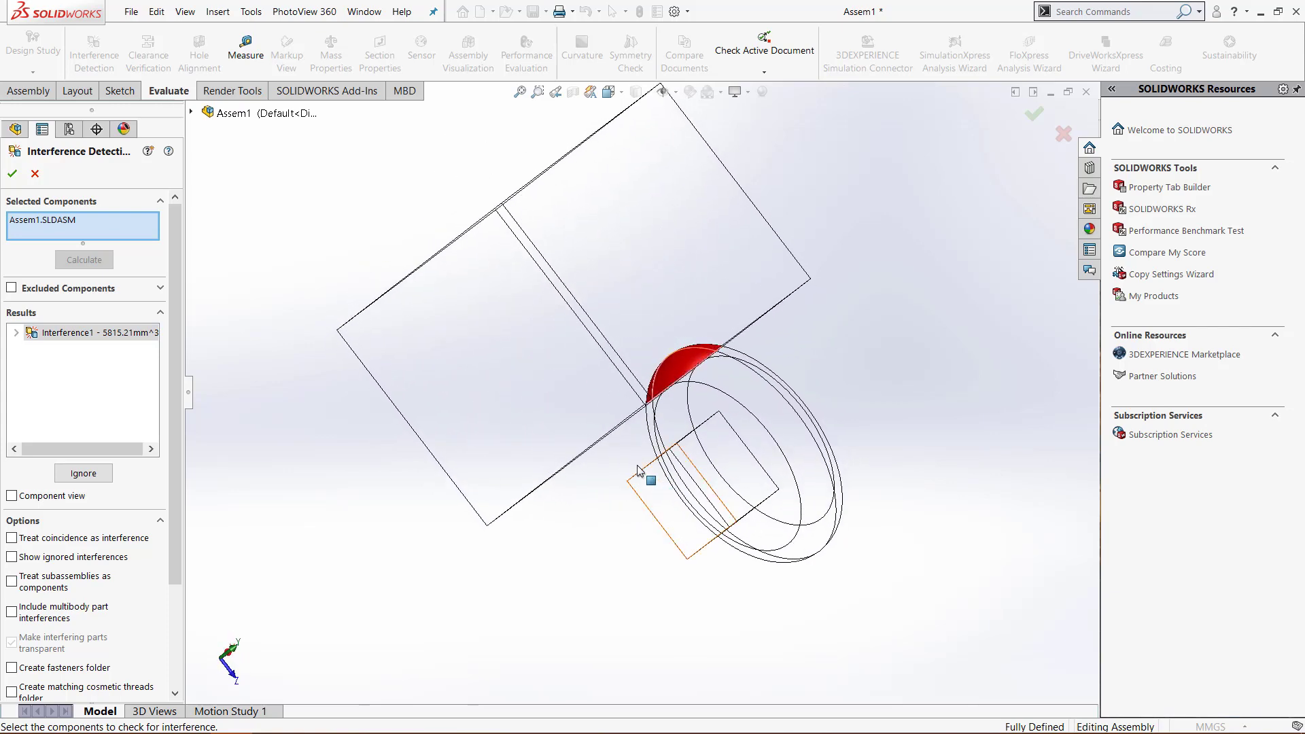
pyautogui.click(12, 174)
# Restore the Trimetric view with Ctrl+7 and switch the display to Shaded With Edges
pyautogui.hotkey('ctrl', '7')
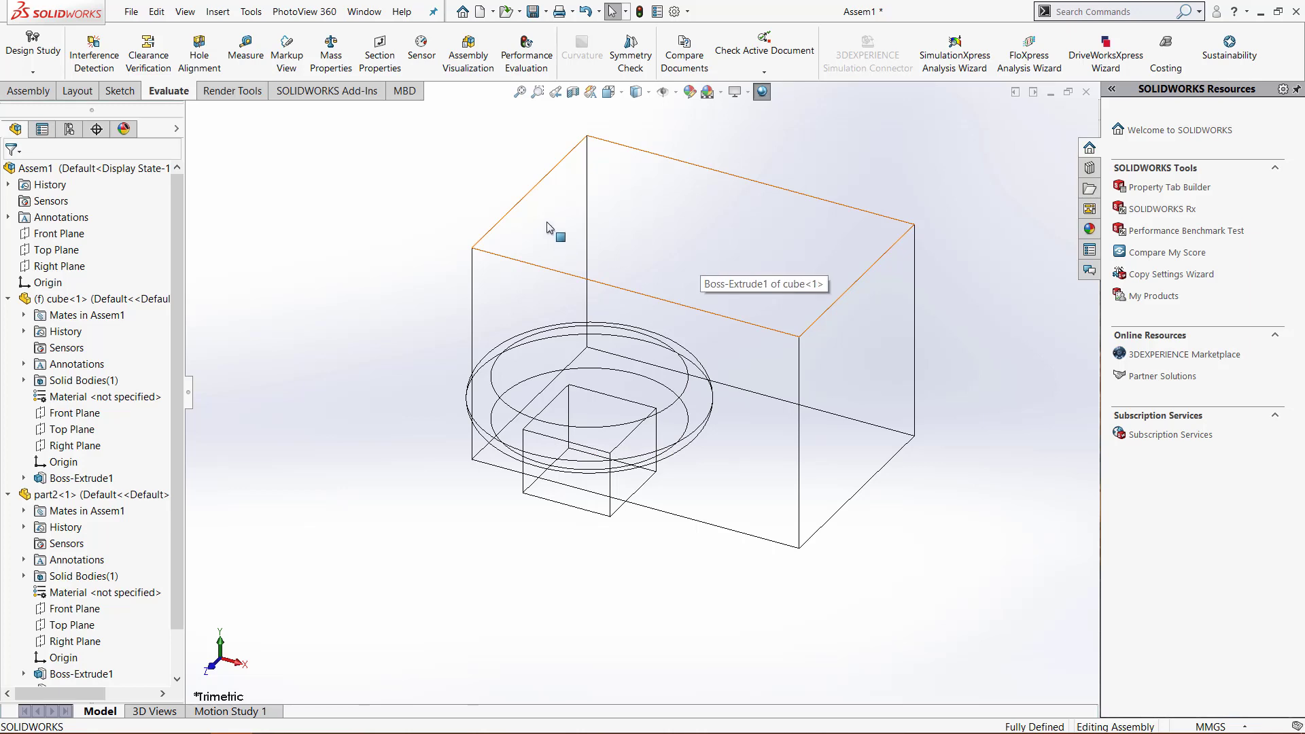
pyautogui.click(637, 91)
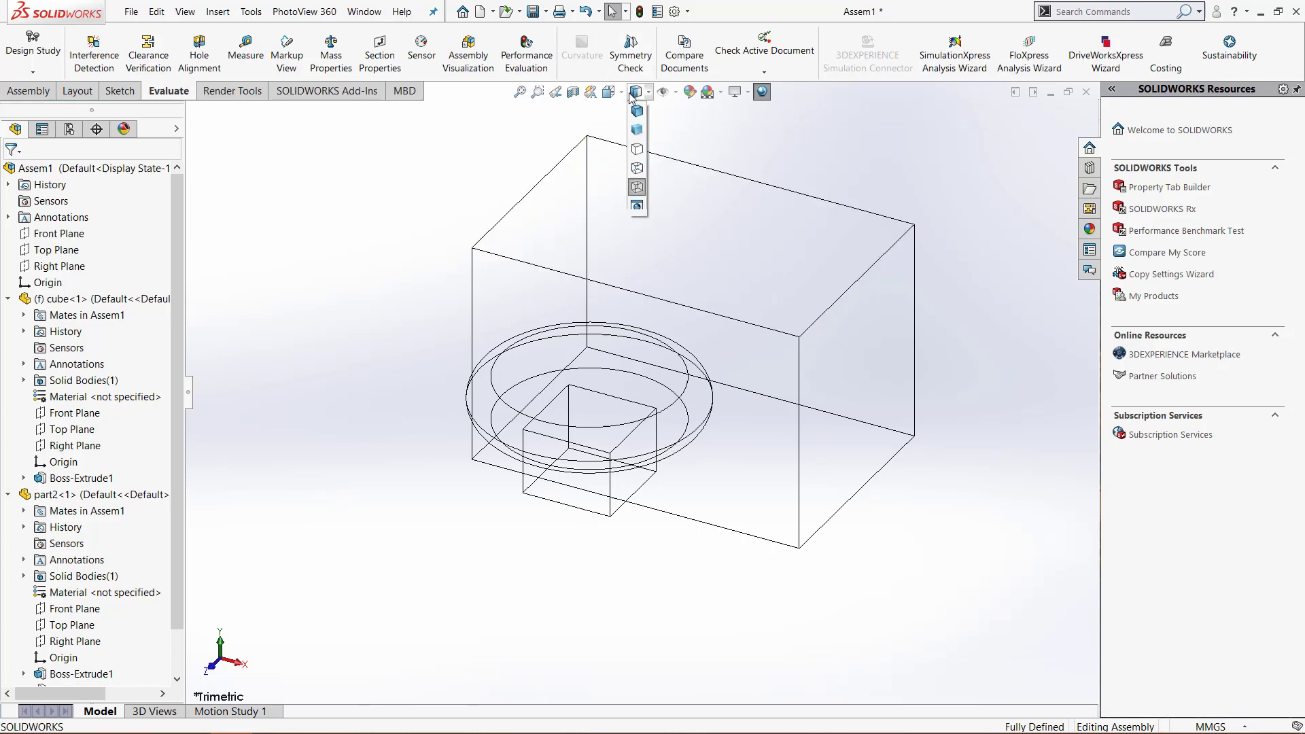
pyautogui.click(639, 129)
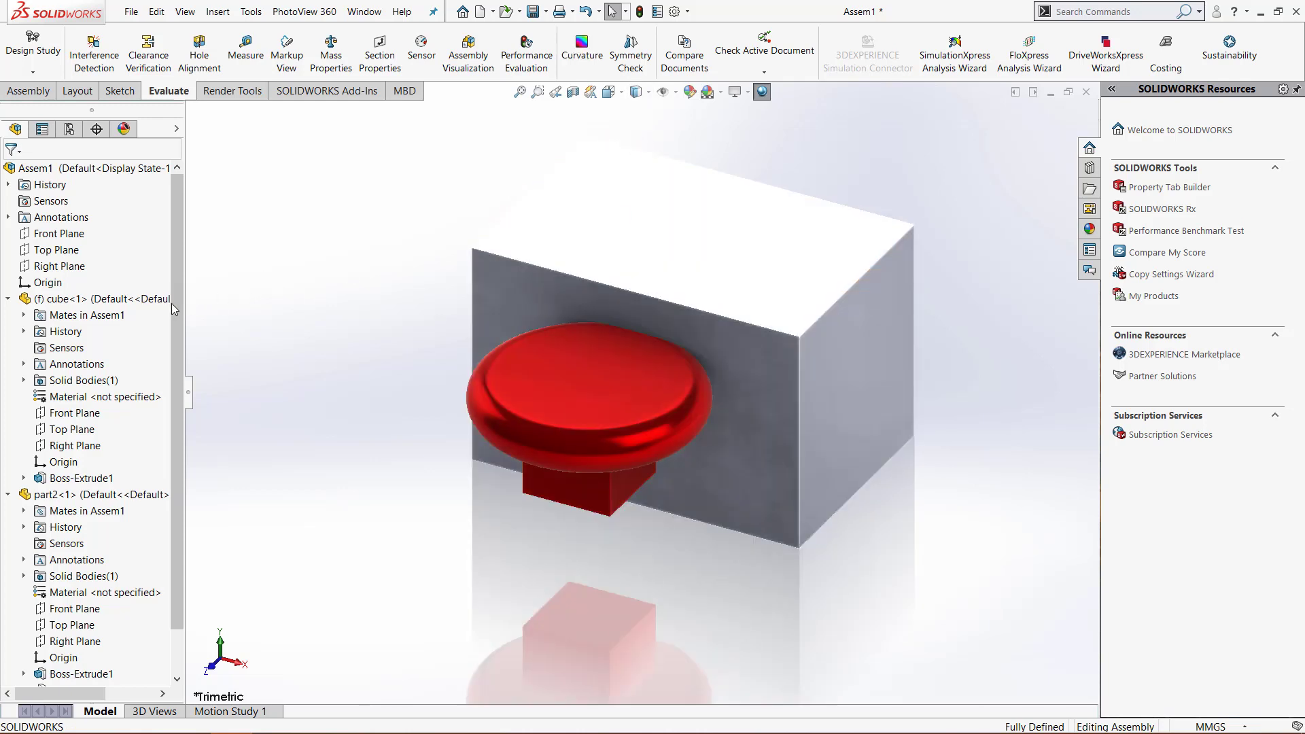
# Put cube<1> into in-context Edit Part mode and orbit to view it from above
pyautogui.rightClick(143, 306)
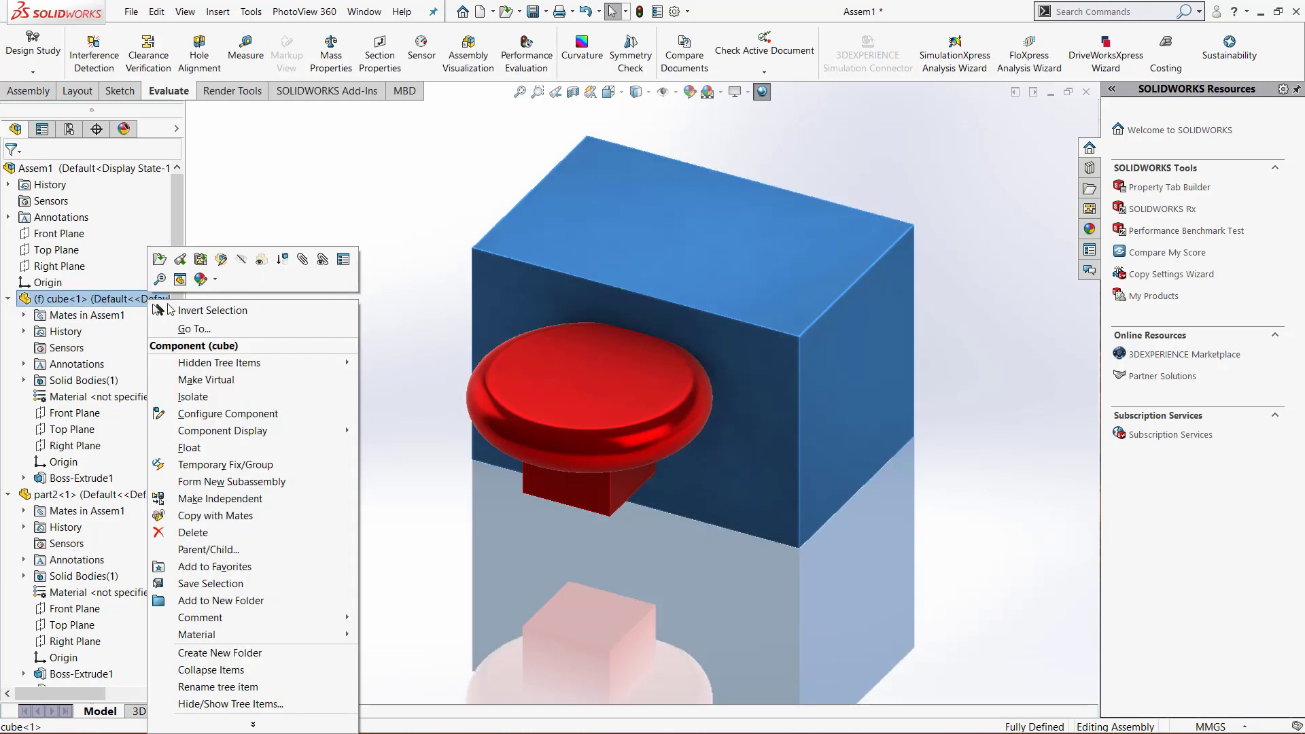
pyautogui.click(220, 261)
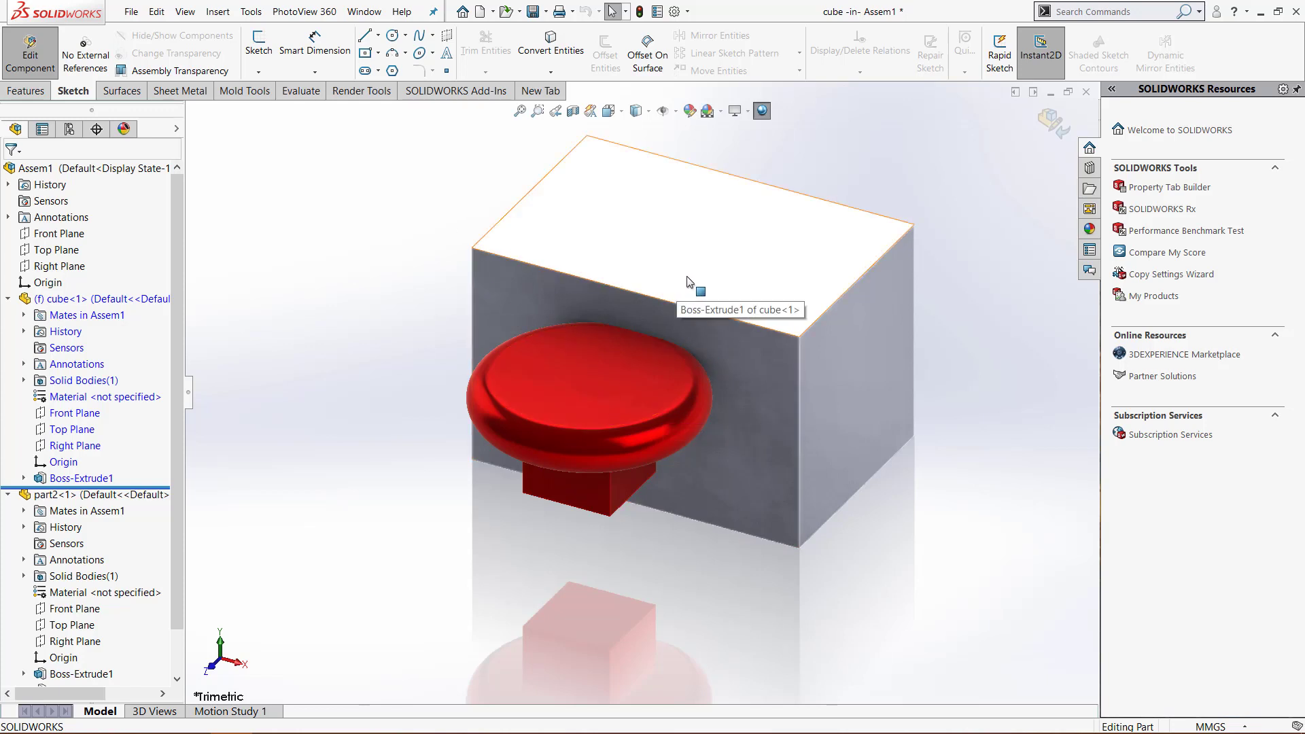
pyautogui.moveTo(687, 282); pyautogui.dragTo(564, 262, button='middle')
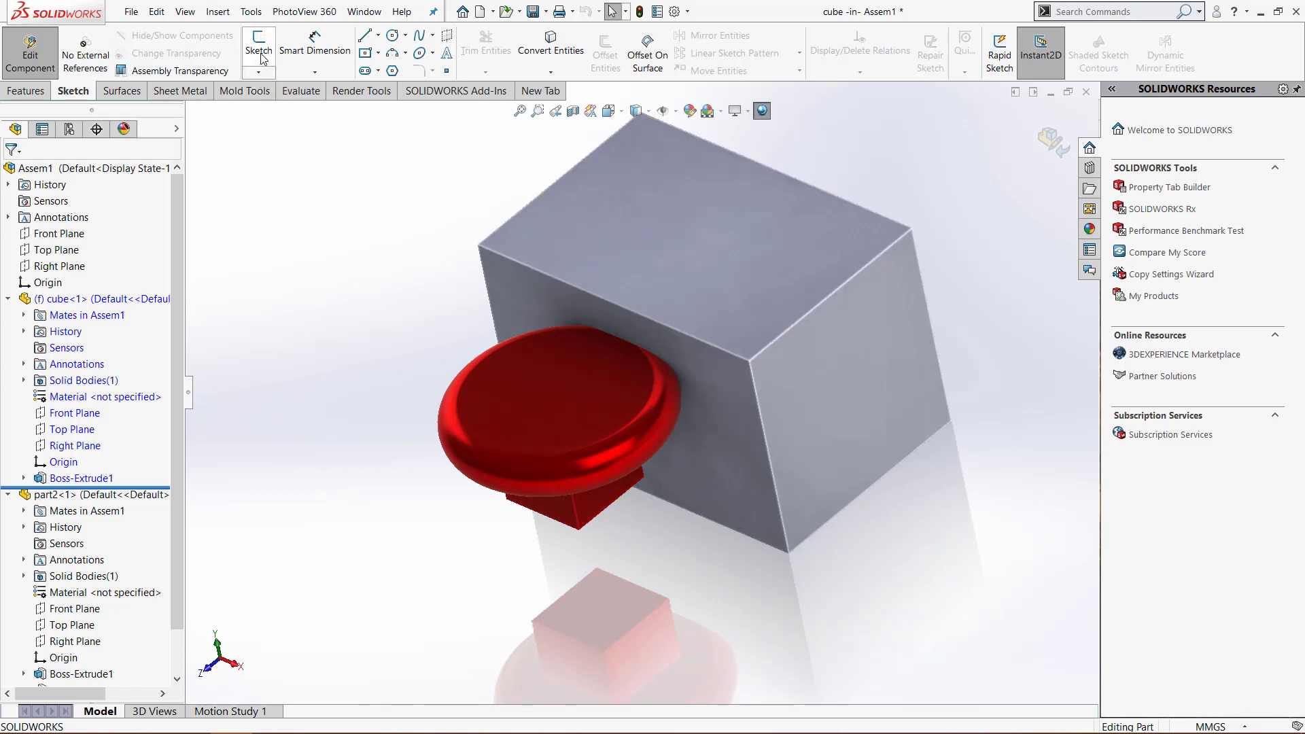
# Create Surface-Offset1 in the cube part from the cap's top and rounded rim faces at 0.00mm
pyautogui.click(219, 12)
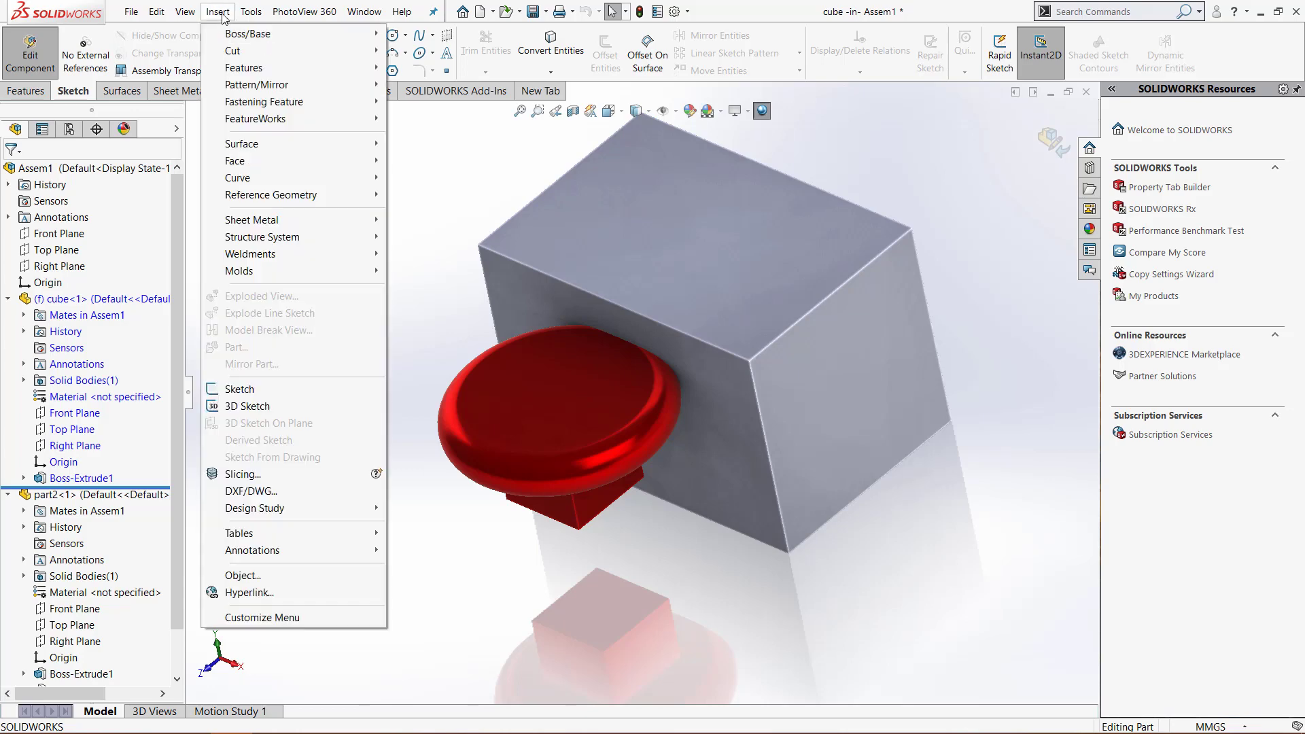
pyautogui.moveTo(238, 153)
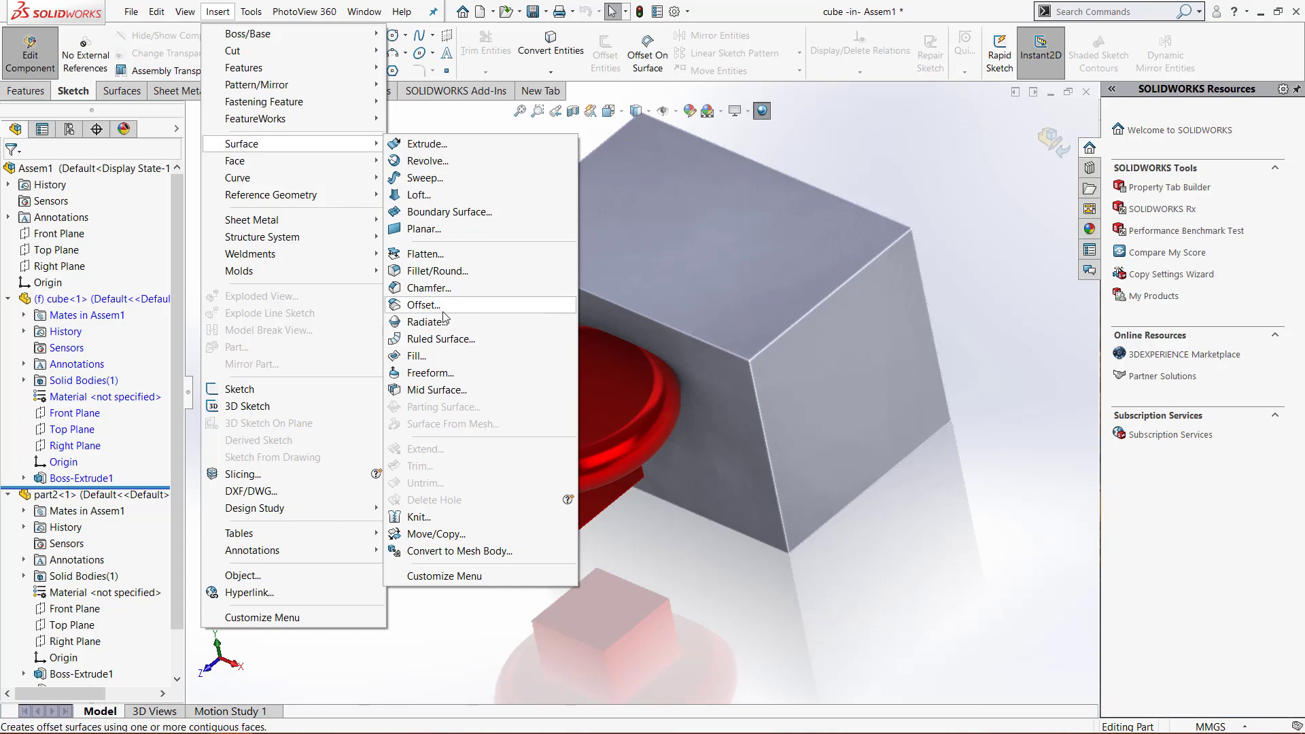
pyautogui.click(423, 305)
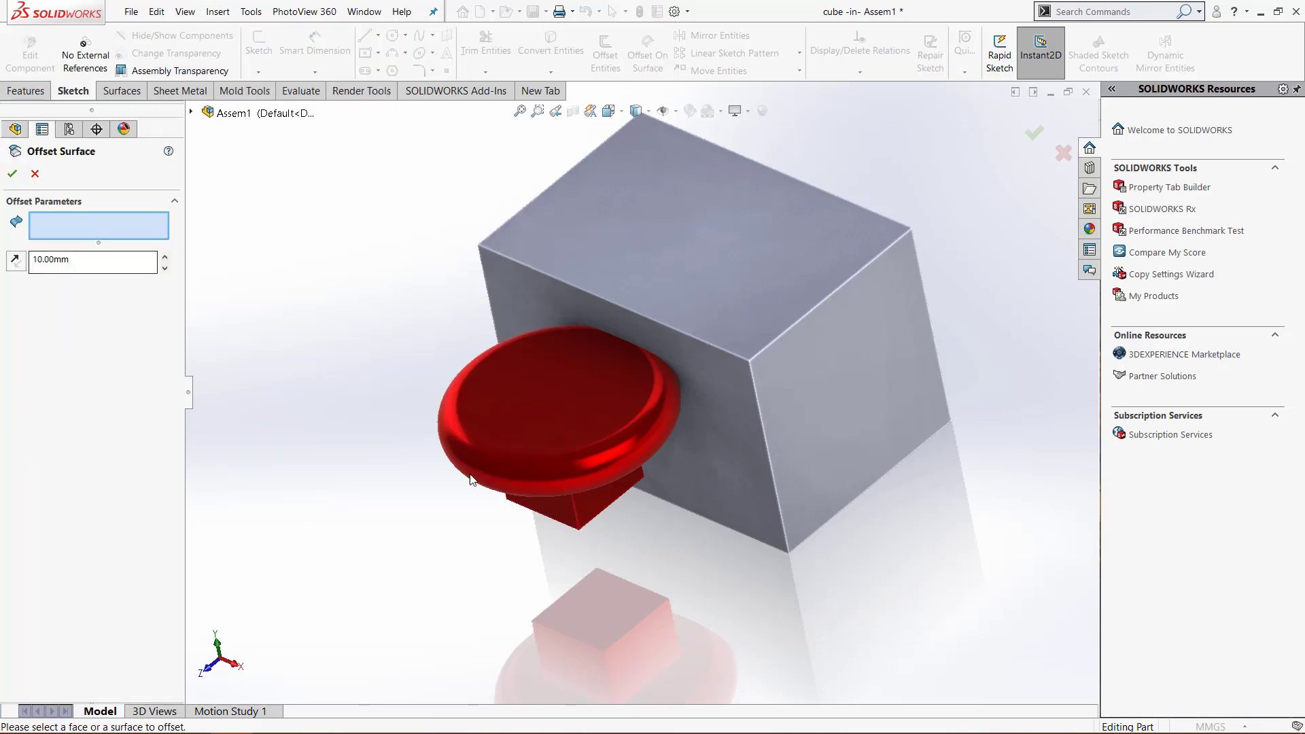
pyautogui.click(605, 471)
pyautogui.moveTo(605, 471); pyautogui.dragTo(527, 346, button='middle')
pyautogui.click(521, 351)
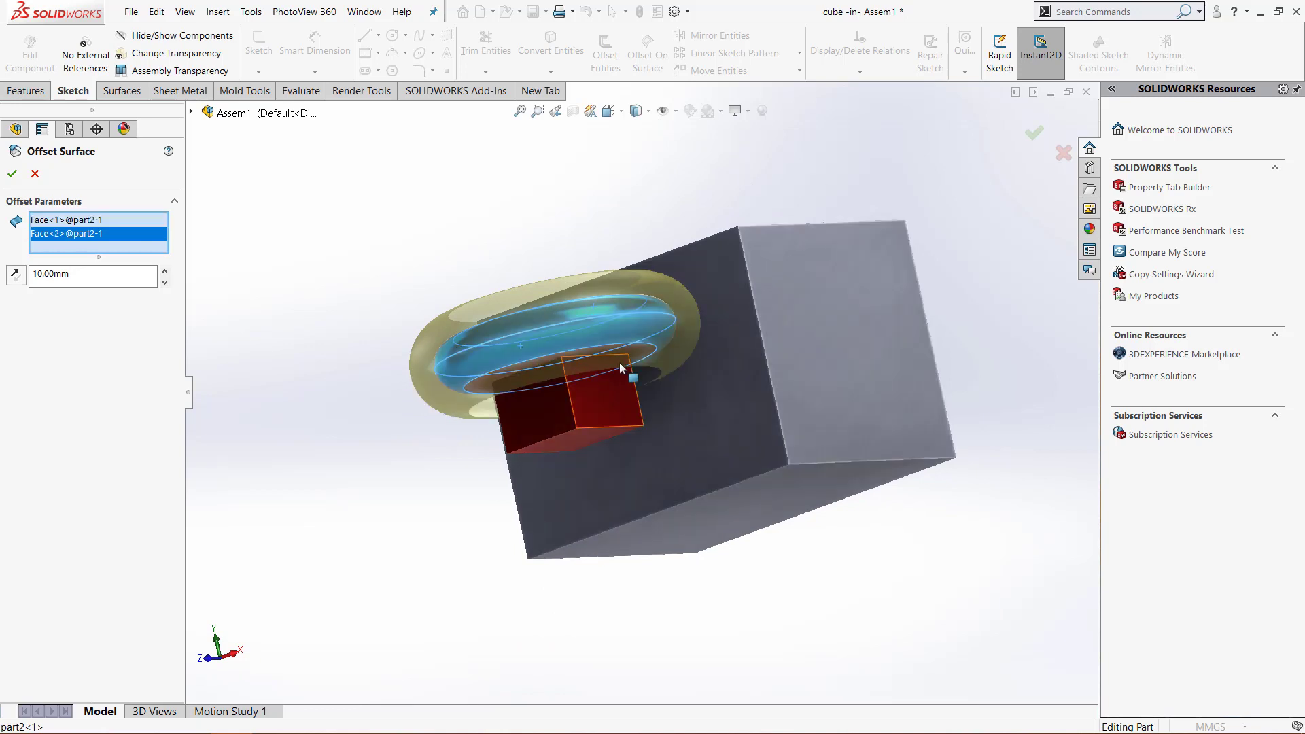
pyautogui.moveTo(629, 373); pyautogui.dragTo(584, 517, button='middle')
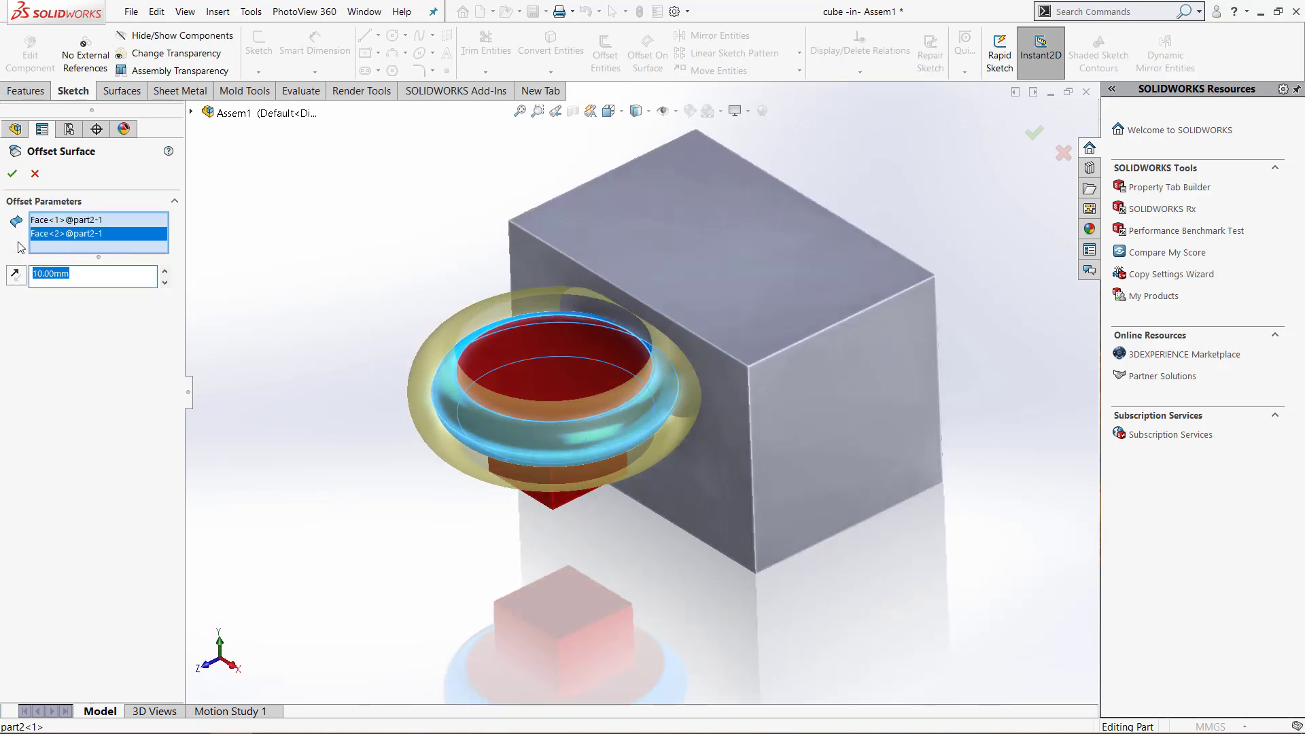
pyautogui.press('Home')
pyautogui.press('Delete')
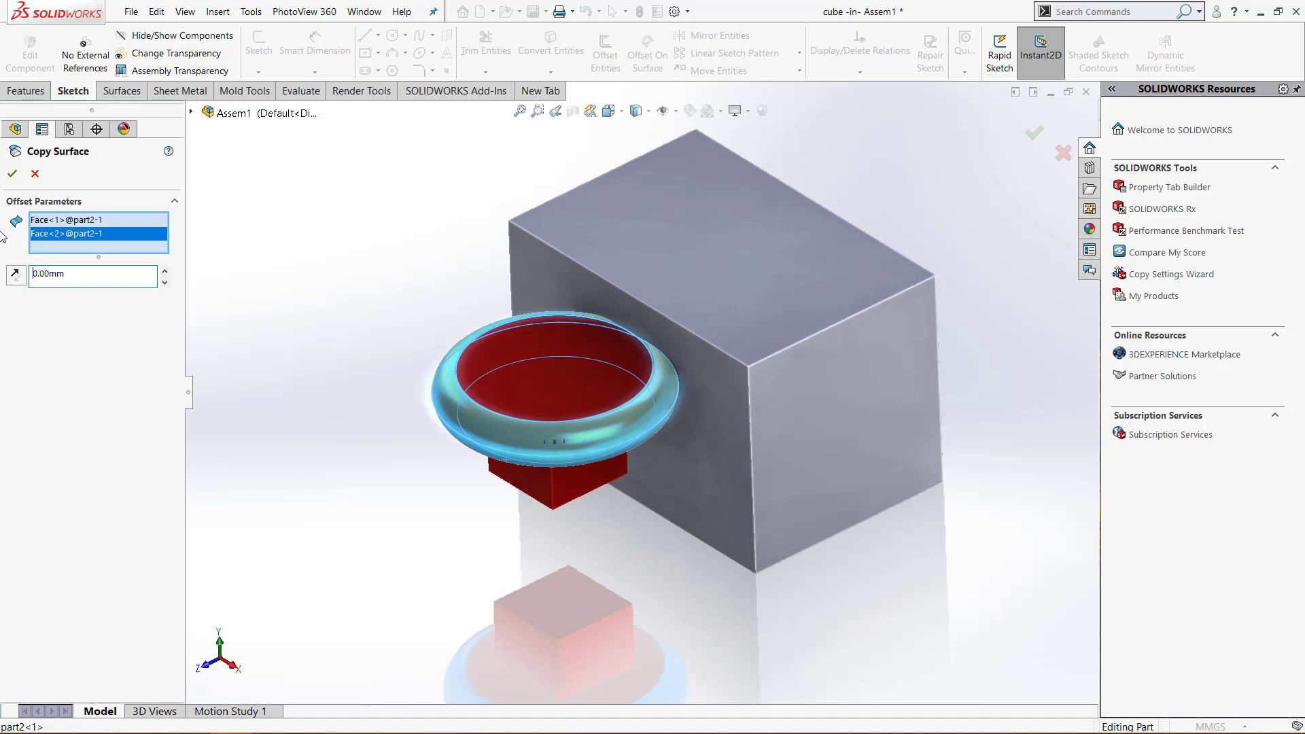
pyautogui.click(12, 173)
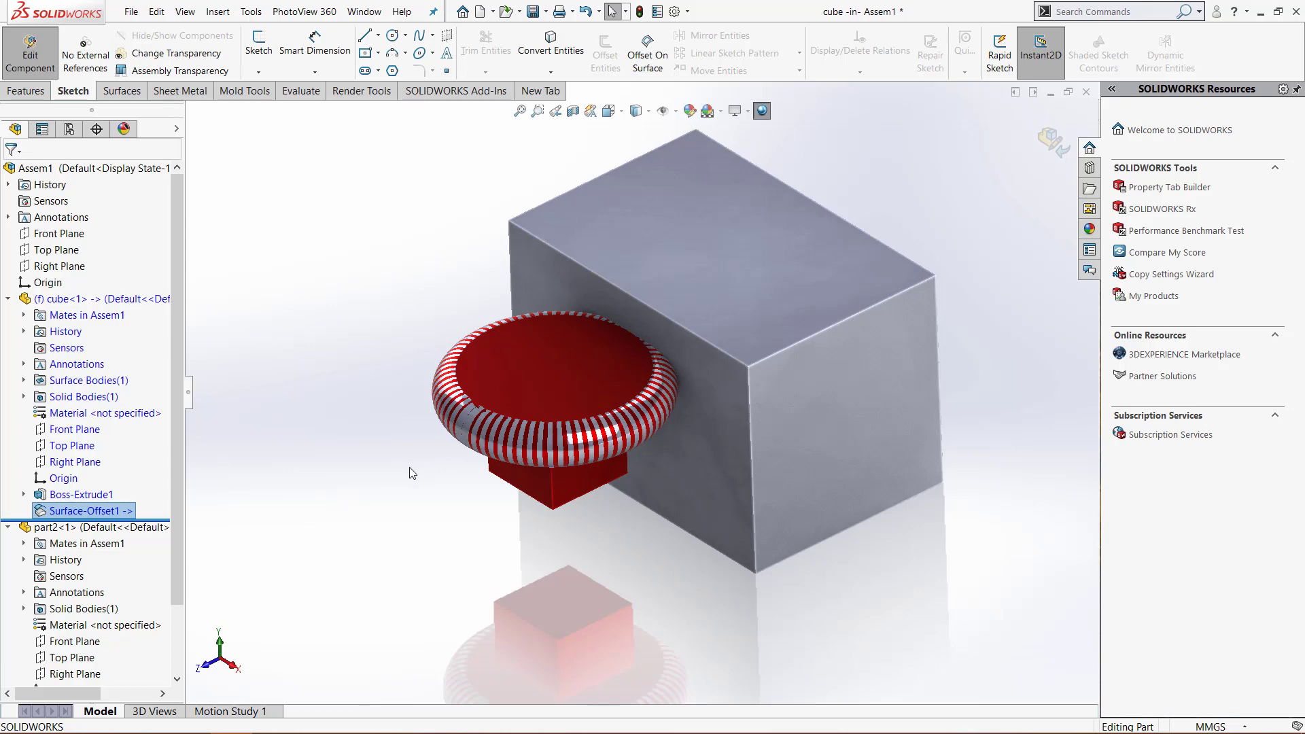
pyautogui.click(75, 300)
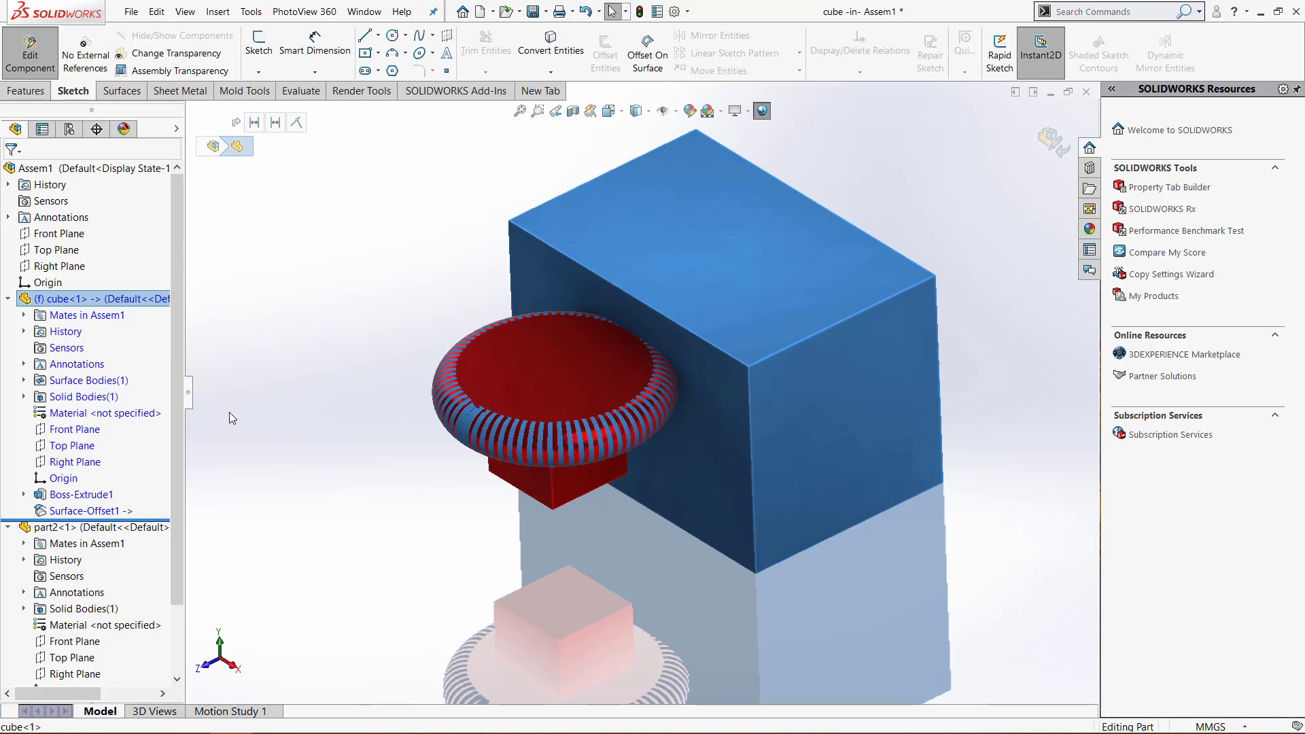
pyautogui.rightClick(86, 305)
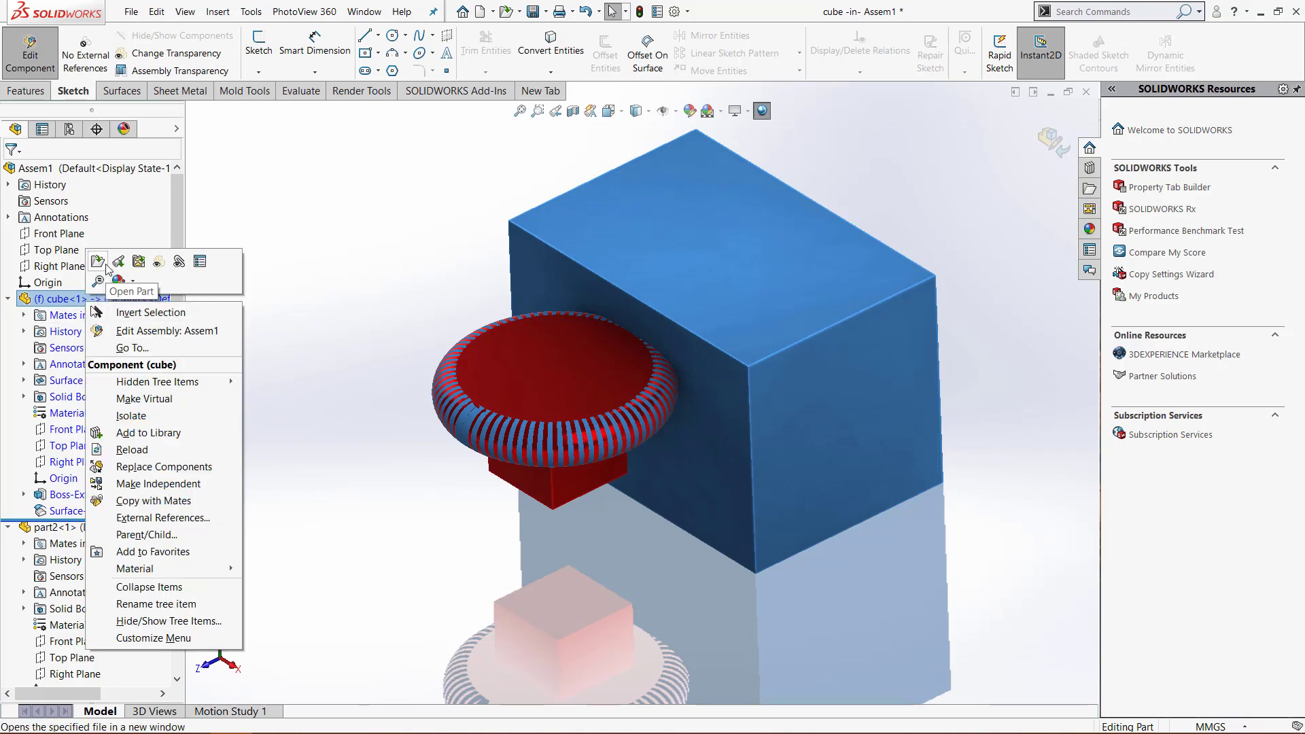
pyautogui.press('Escape')
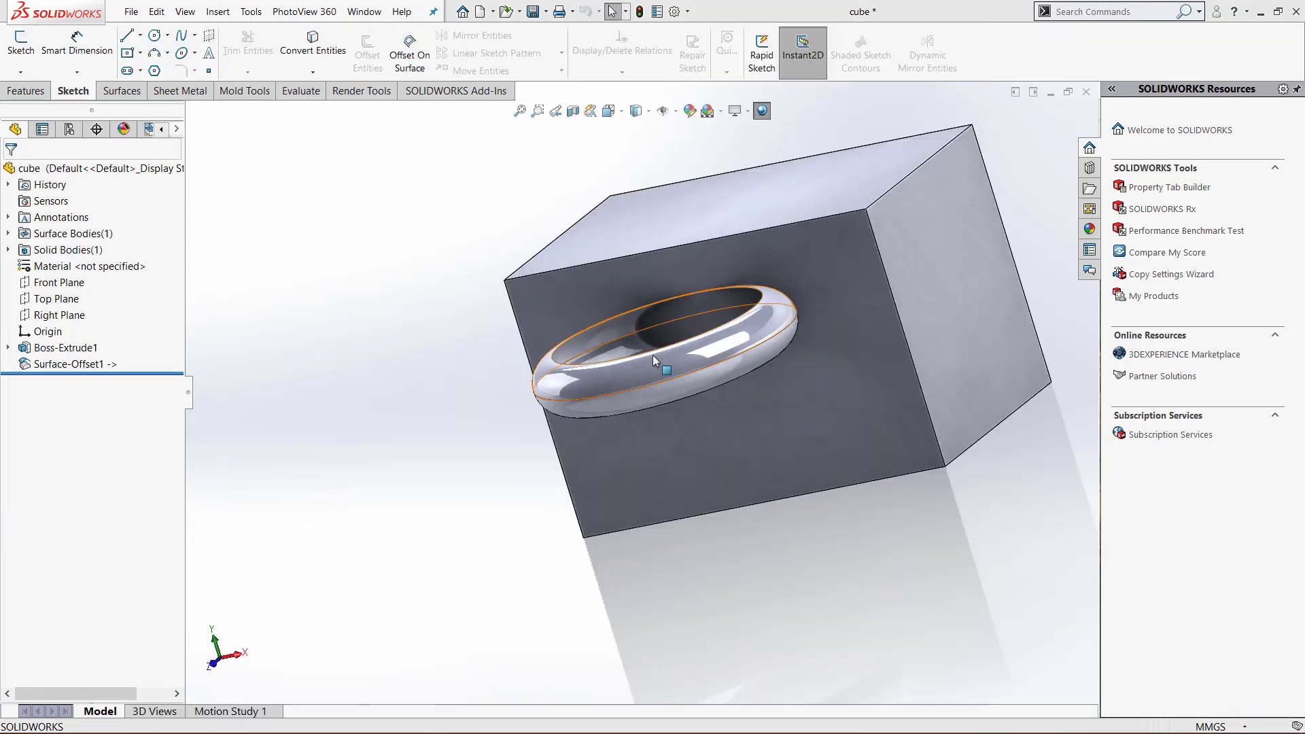
pyautogui.click(710, 326)
# Cut the cube with Surface-Offset1 using Insert > Cut > With Surface, creating SurfaceCut1
pyautogui.click(218, 11)
pyautogui.moveTo(227, 54)
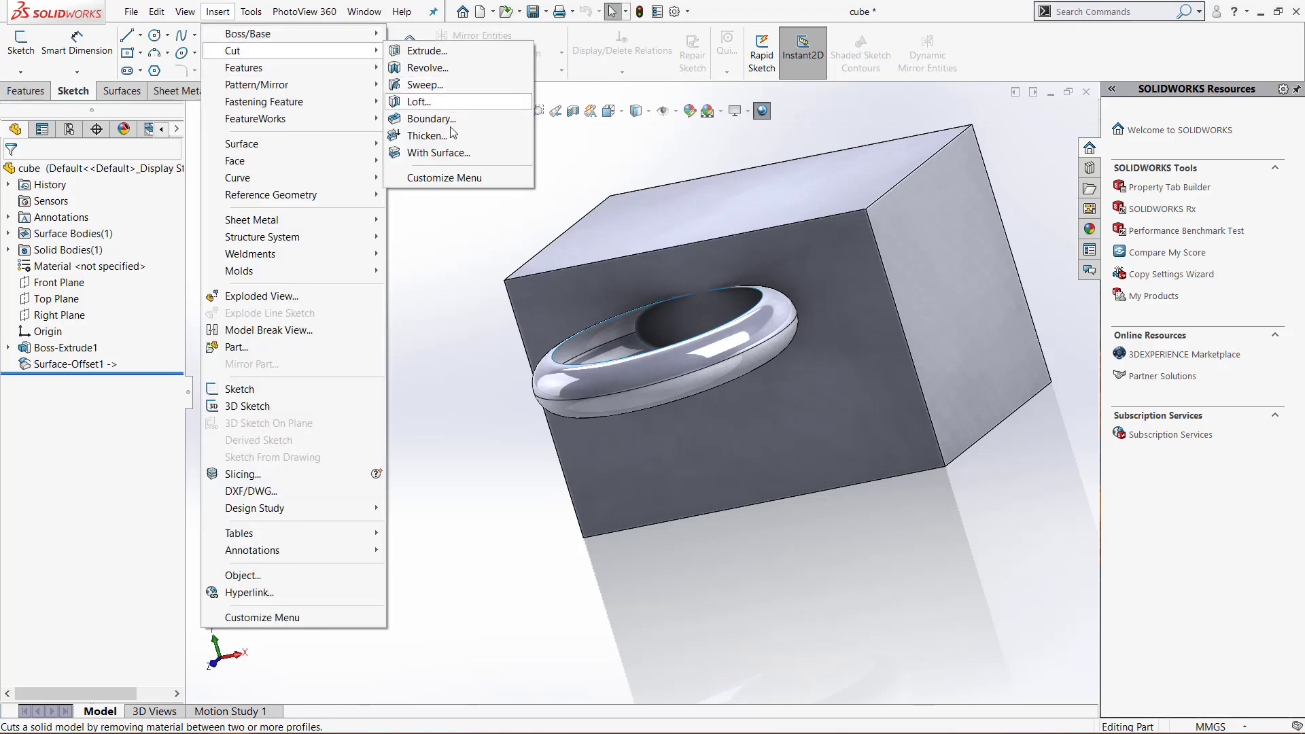
pyautogui.click(435, 152)
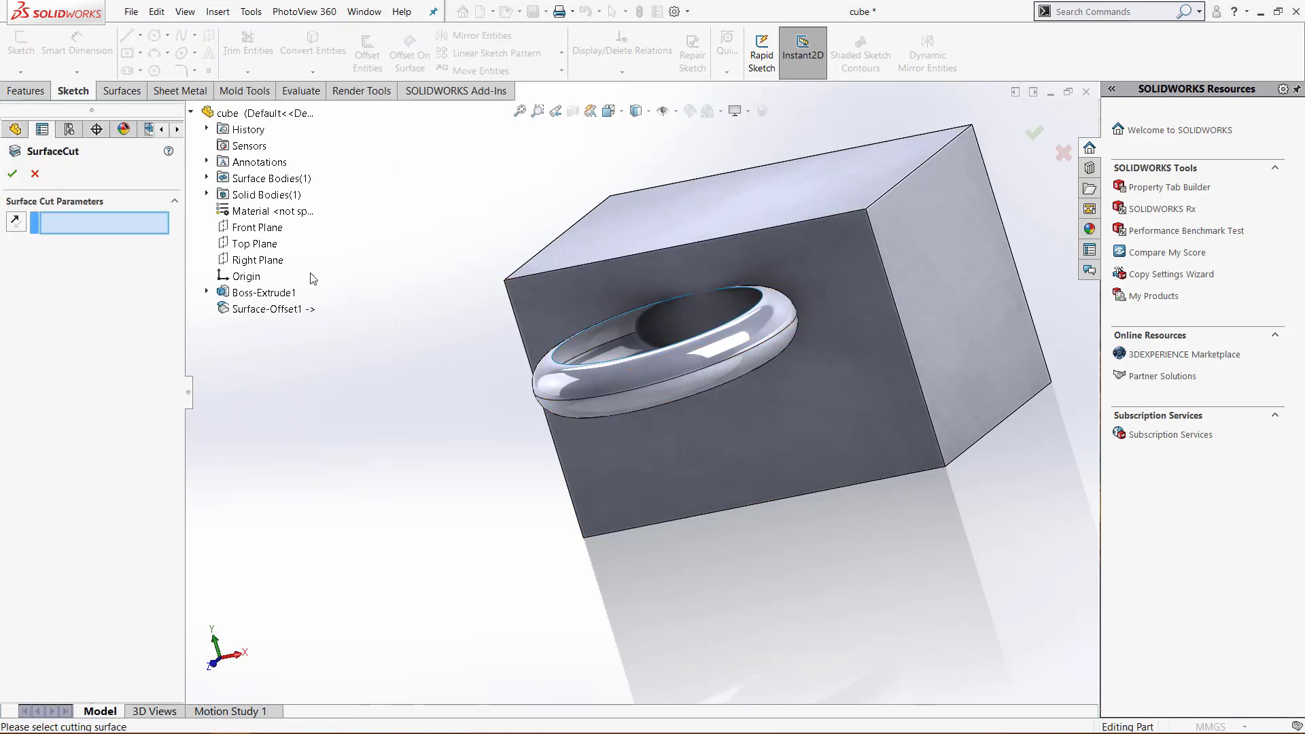
pyautogui.click(205, 178)
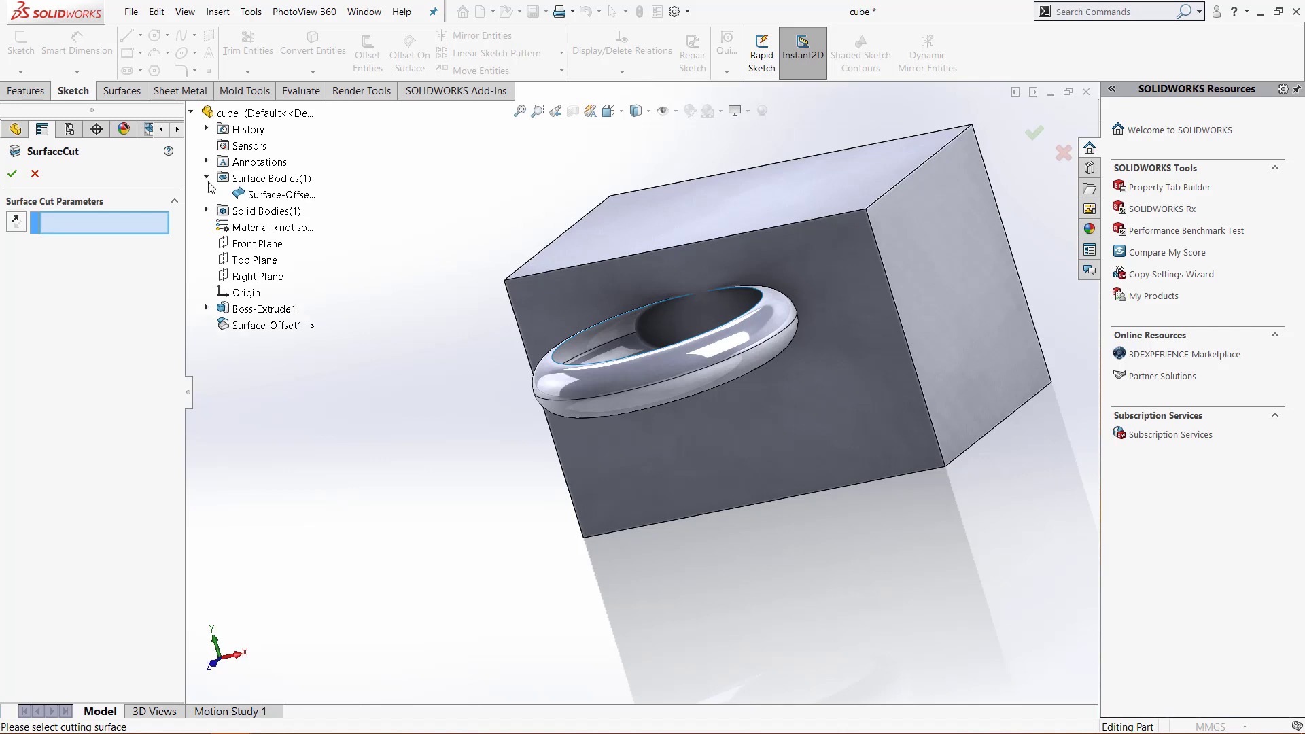
pyautogui.click(279, 195)
pyautogui.moveTo(639, 416); pyautogui.dragTo(623, 511, button='middle')
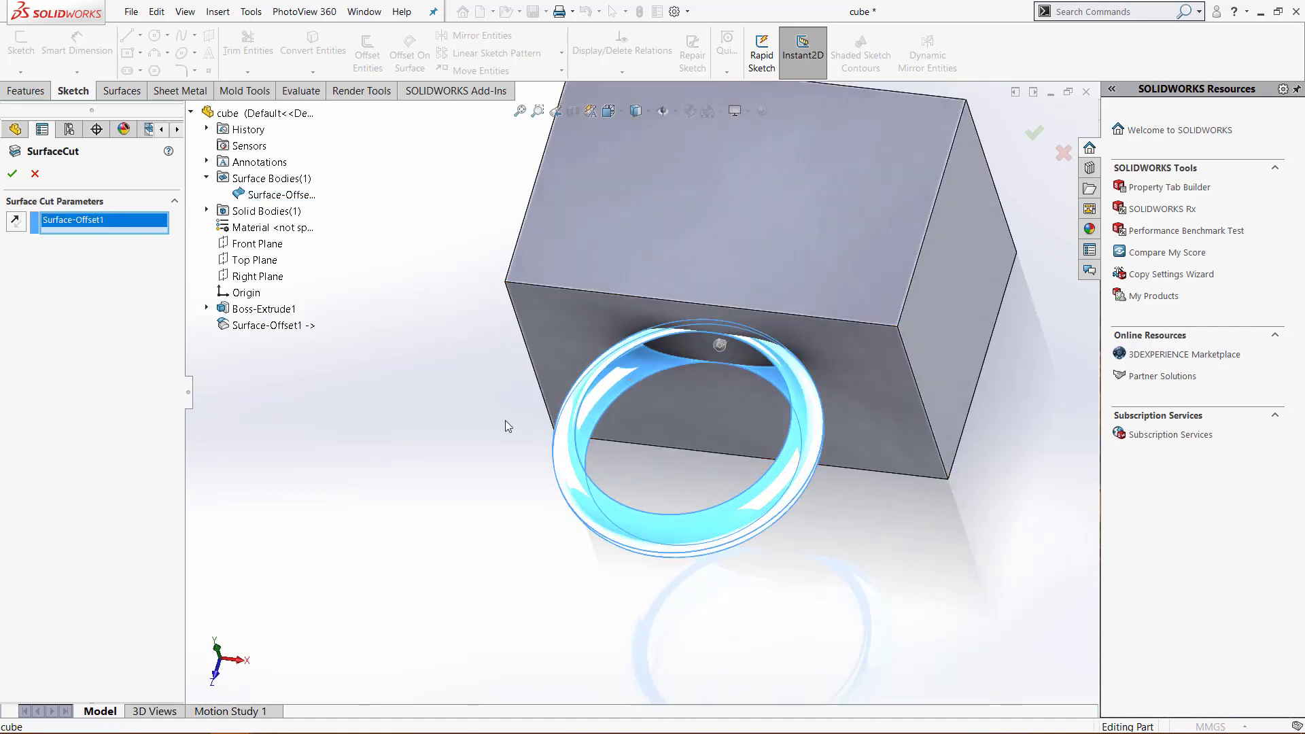
pyautogui.click(12, 175)
pyautogui.moveTo(581, 657); pyautogui.dragTo(528, 534, button='middle')
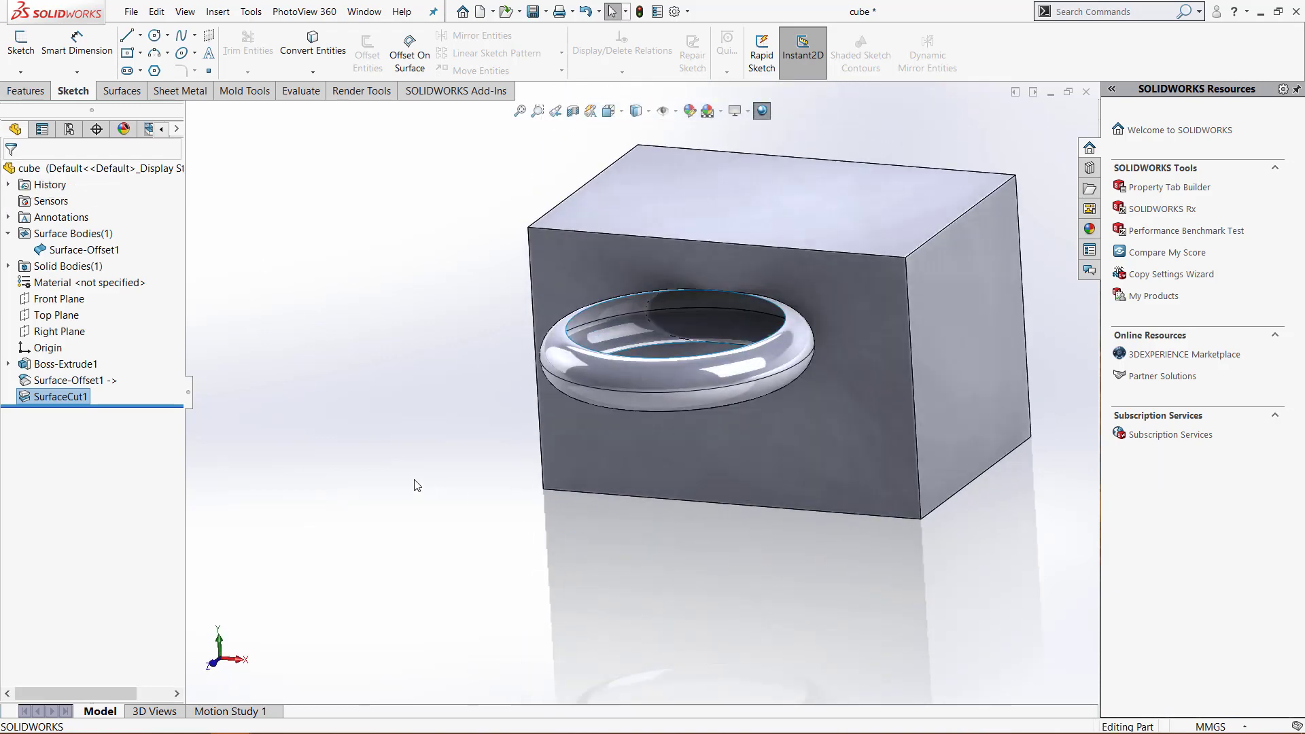
# Hide the surface body to reveal the ring recess, then switch to Assem1 and rebuild it
pyautogui.rightClick(59, 233)
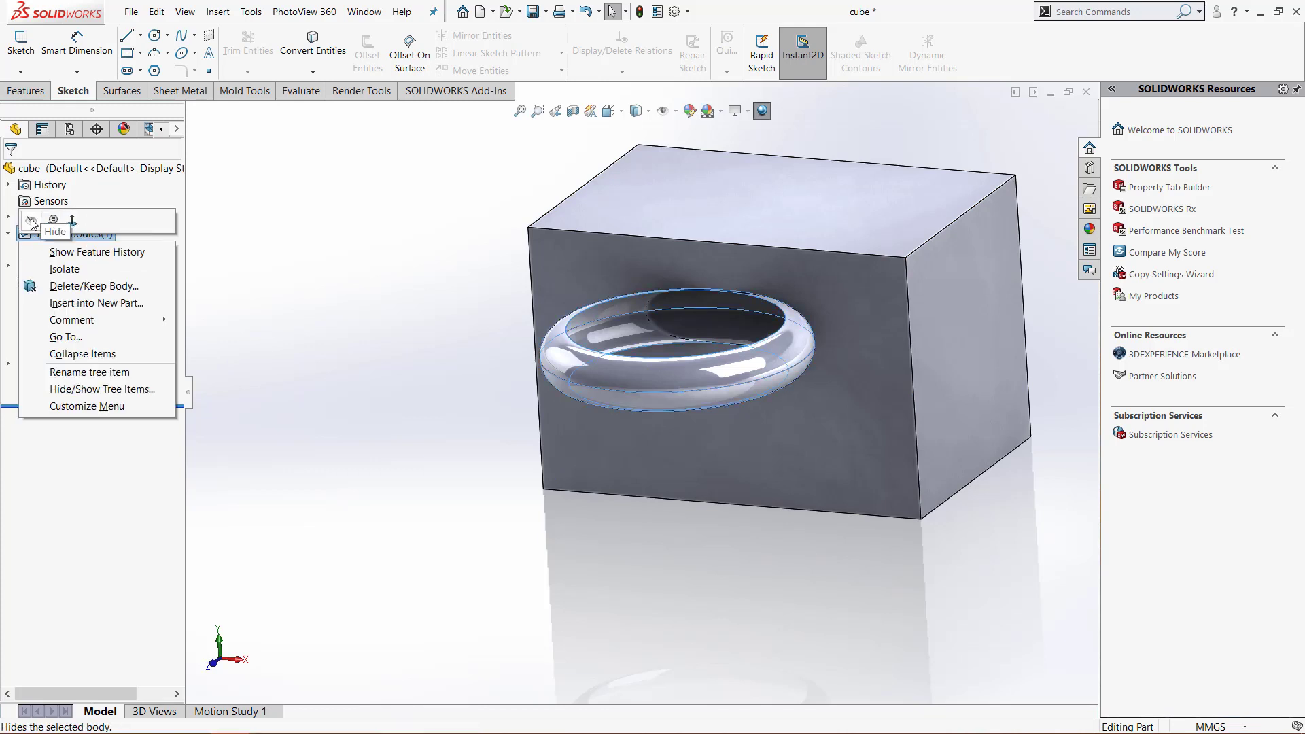
pyautogui.click(31, 222)
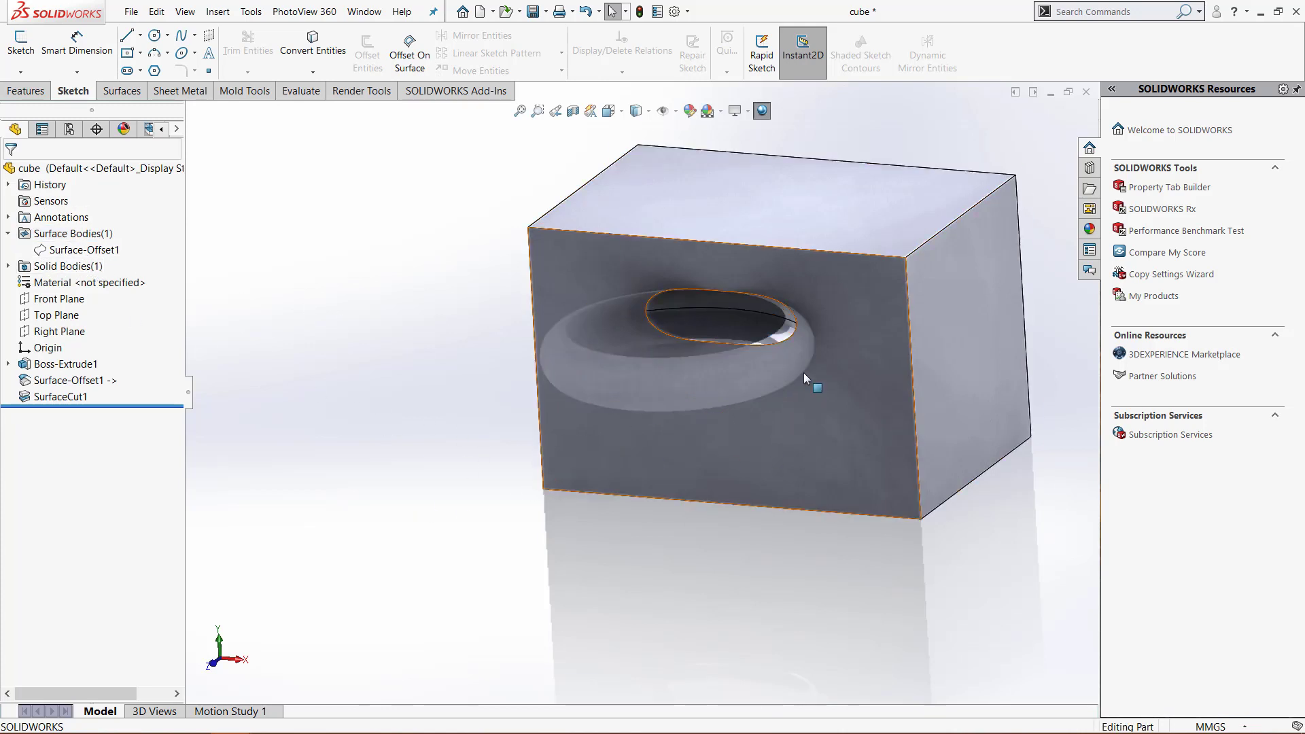
pyautogui.click(636, 111)
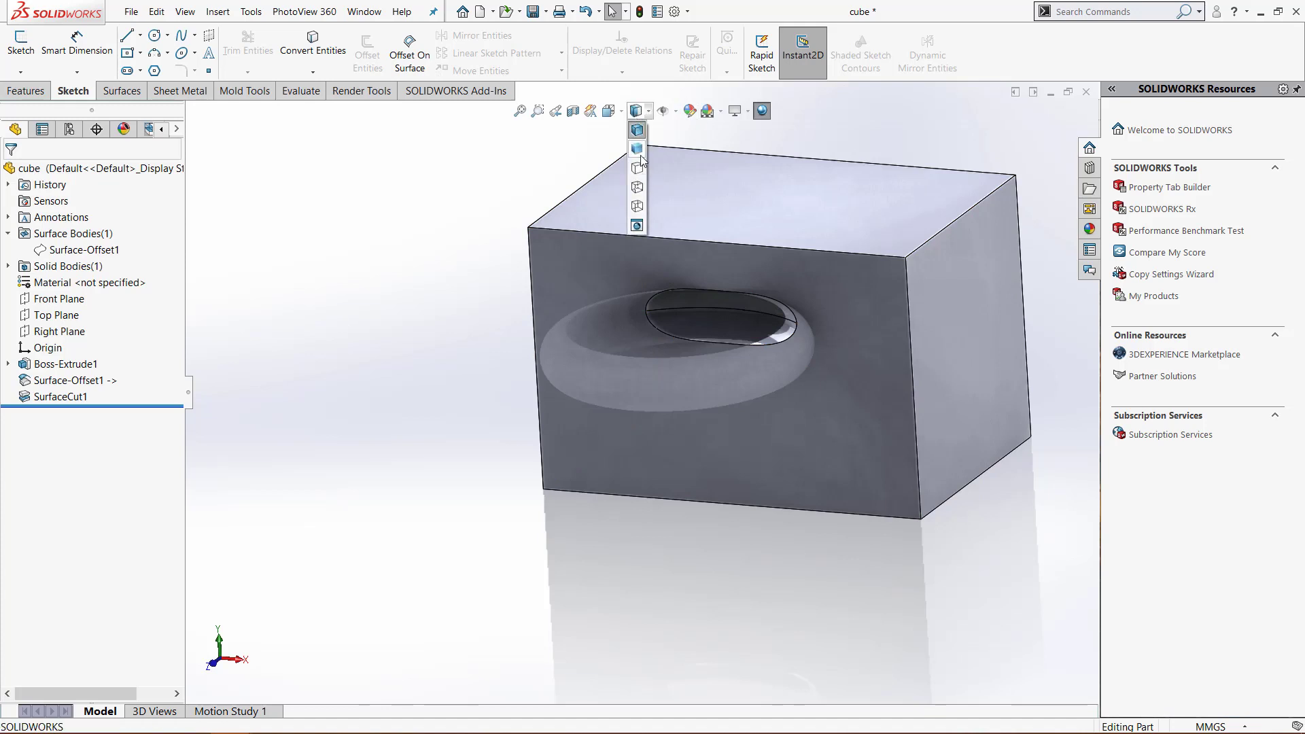
pyautogui.moveTo(752, 571); pyautogui.dragTo(653, 577, button='middle')
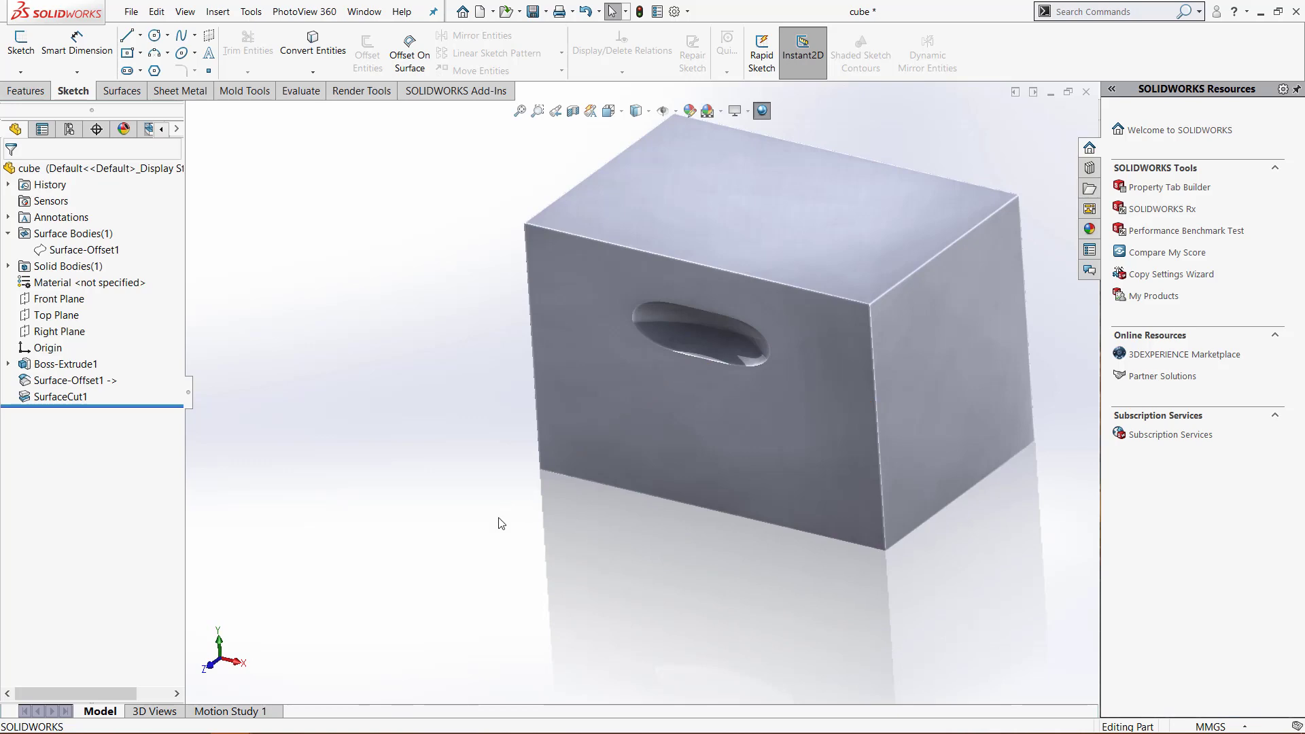
pyautogui.hotkey('ctrl', 'Tab')
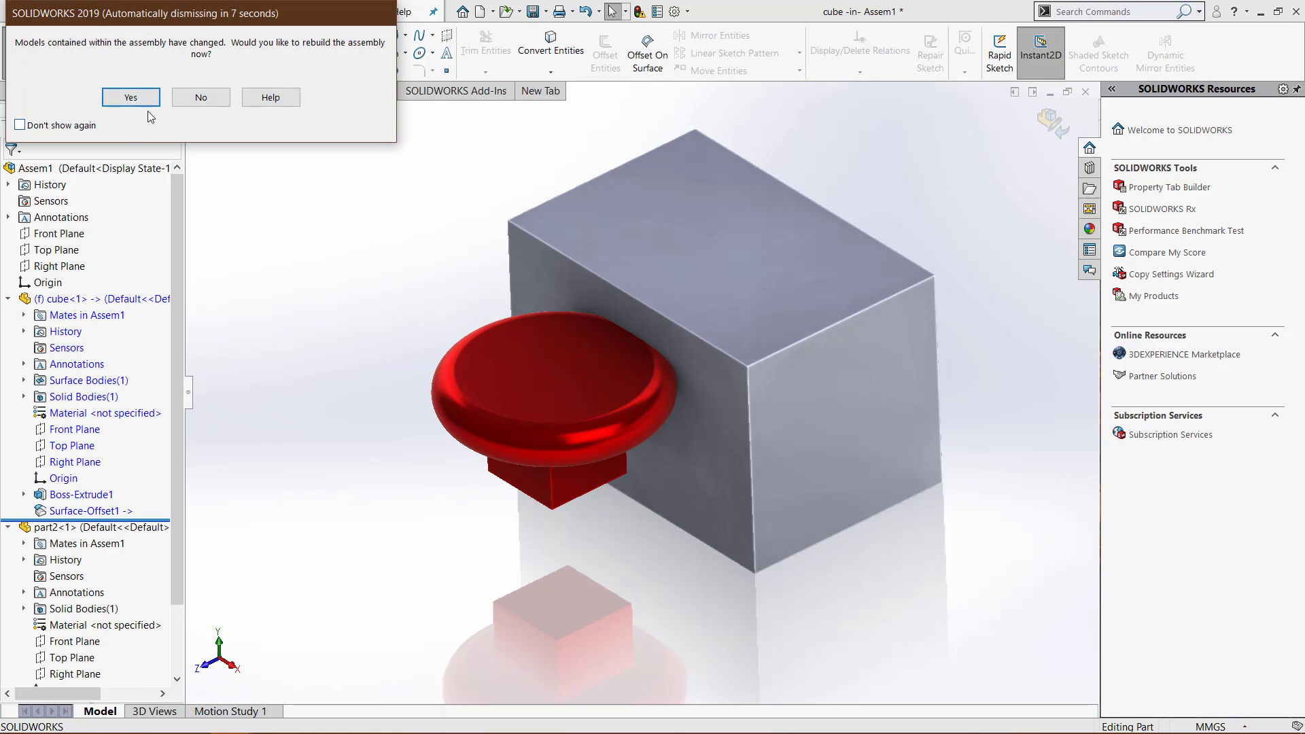
pyautogui.click(131, 97)
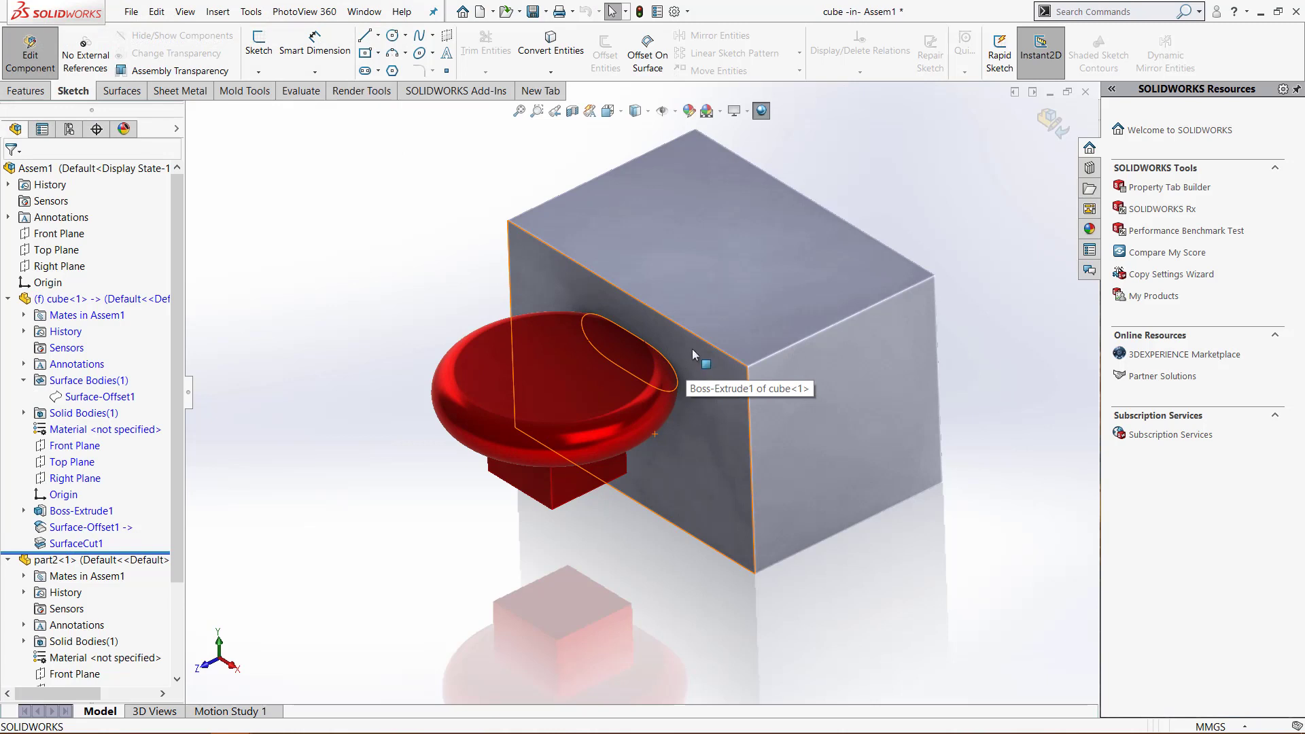
# Exit Edit Component and rerun Interference Detection, which now reports No Interferences
pyautogui.click(692, 349)
pyautogui.click(367, 660)
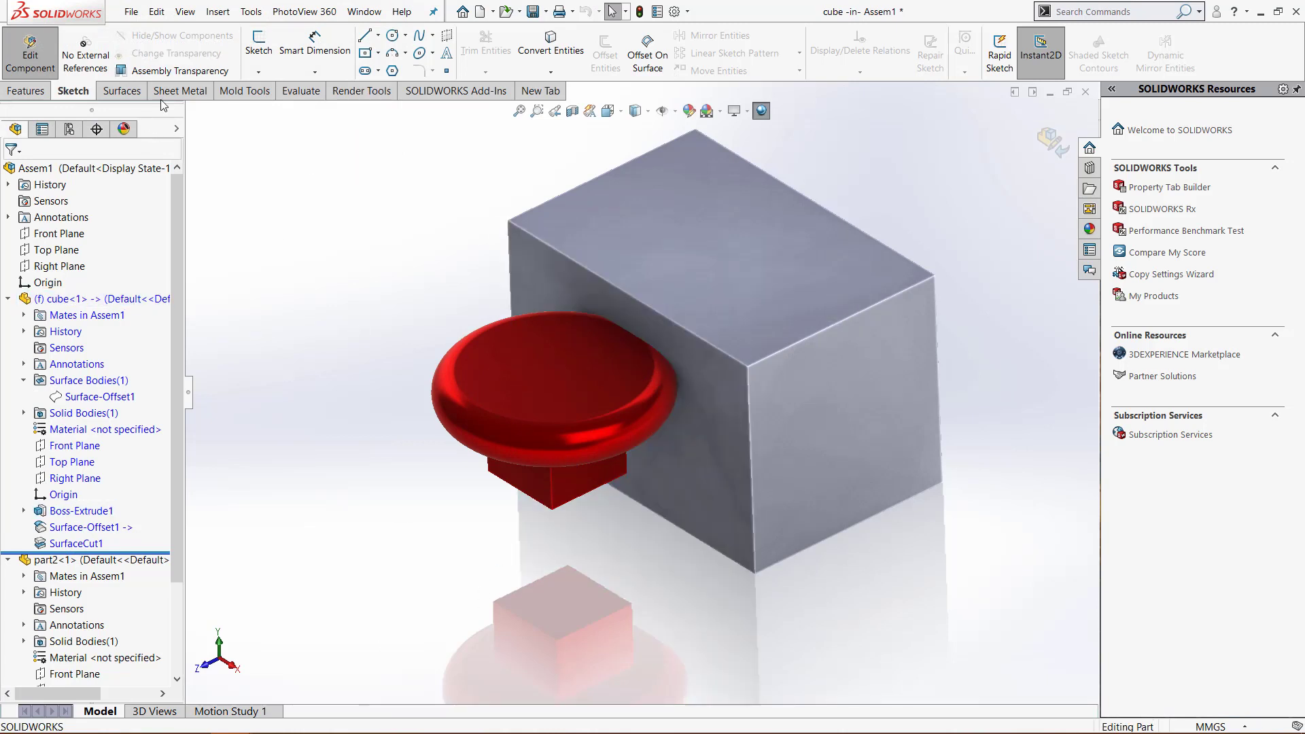
pyautogui.click(311, 91)
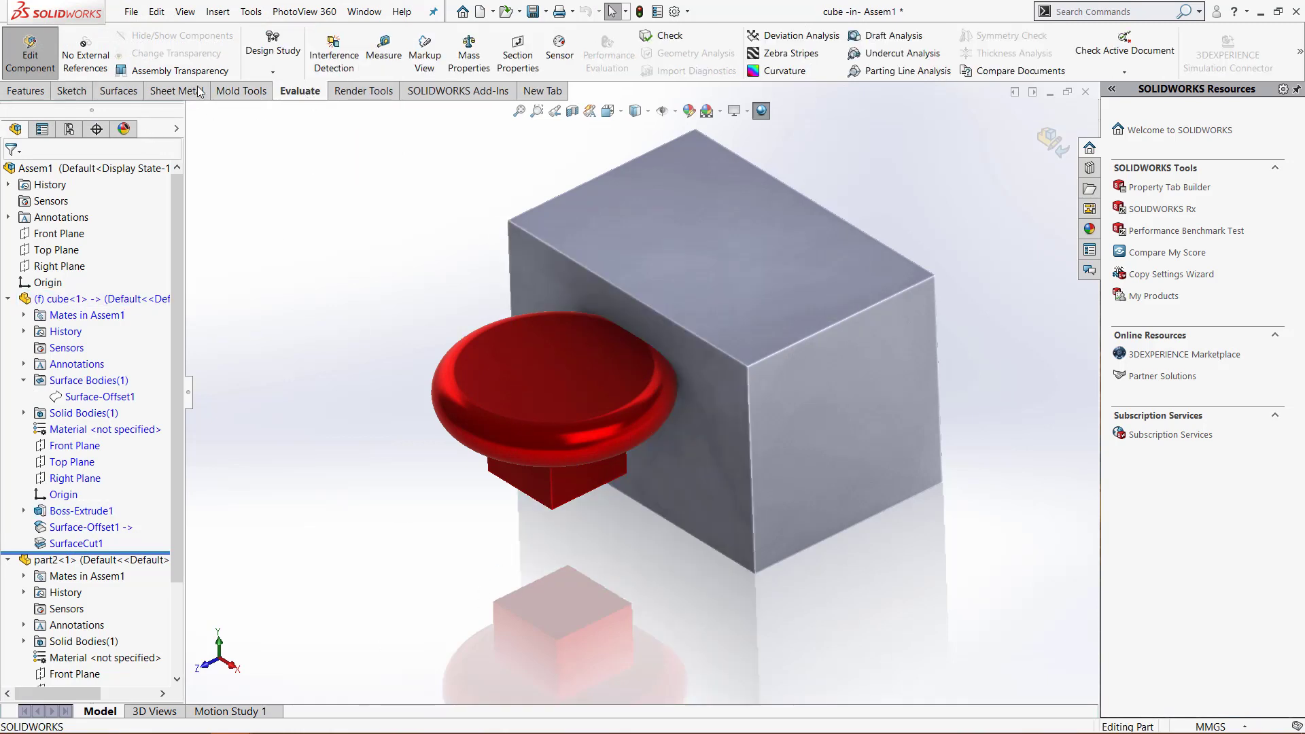
pyautogui.click(30, 54)
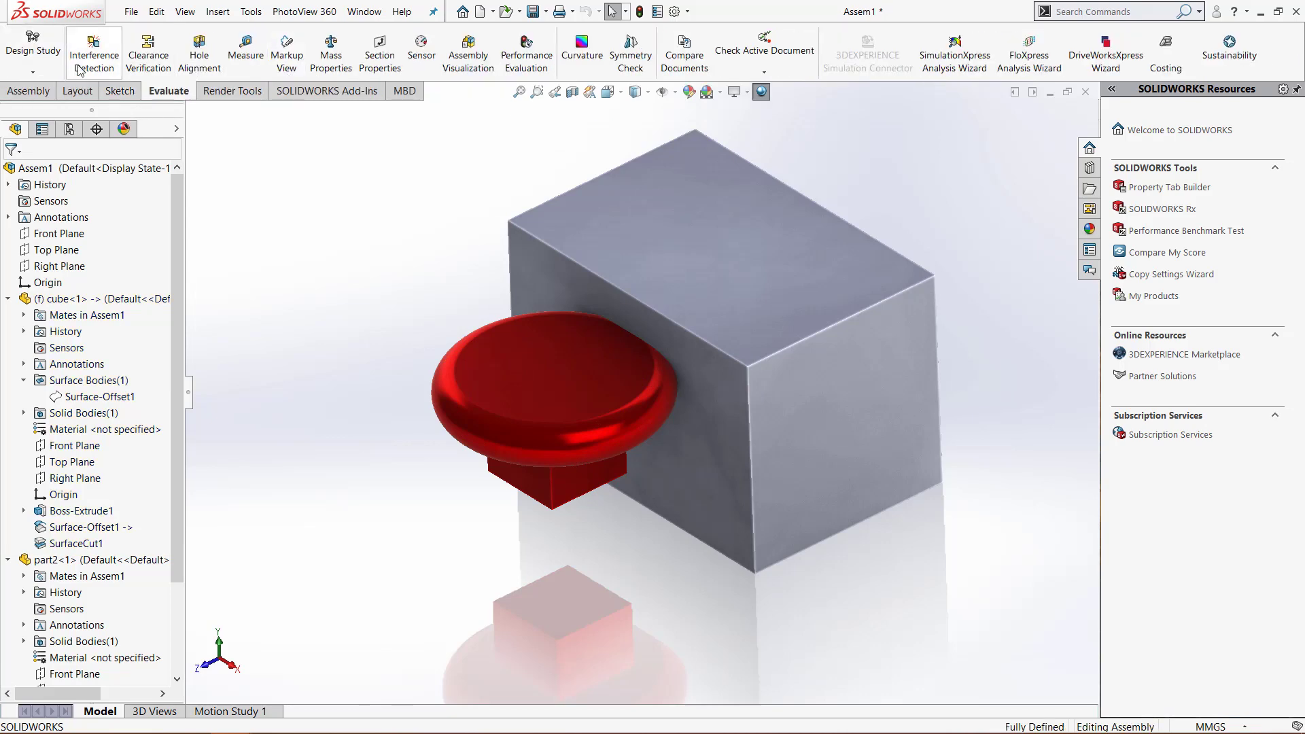
pyautogui.click(81, 67)
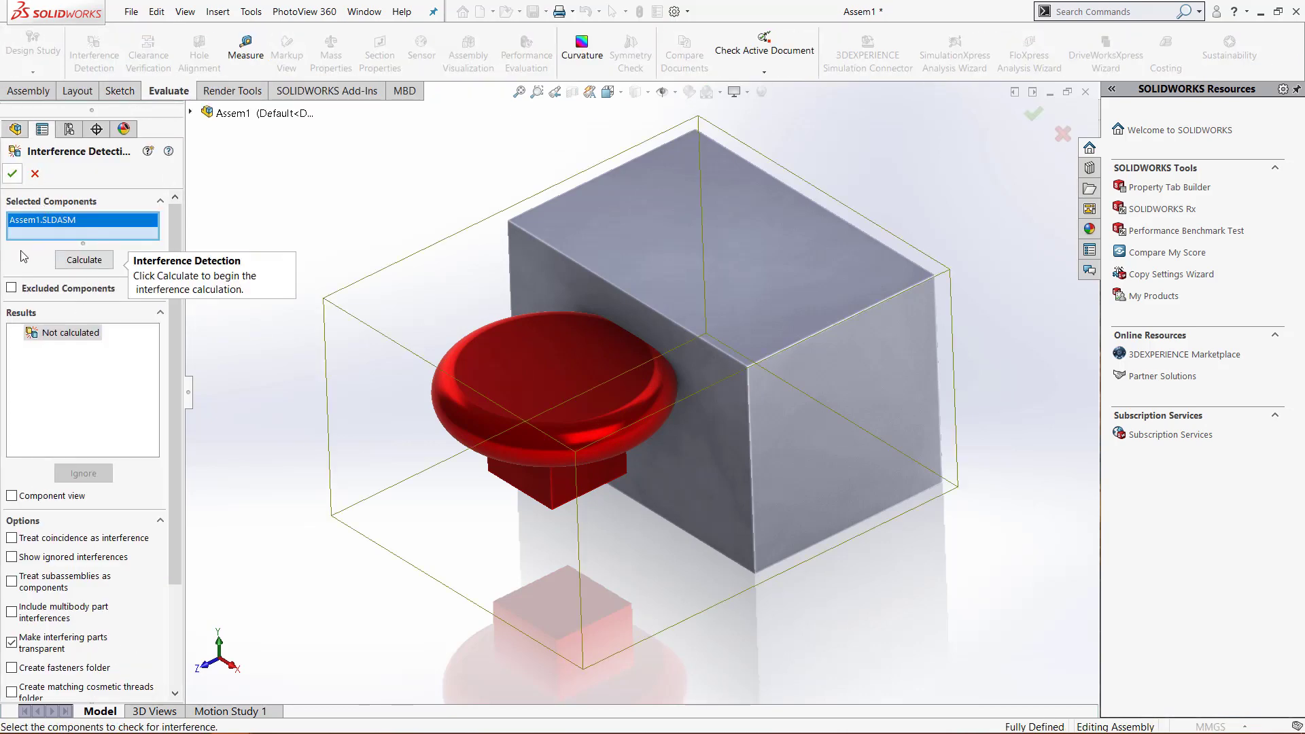
pyautogui.click(78, 260)
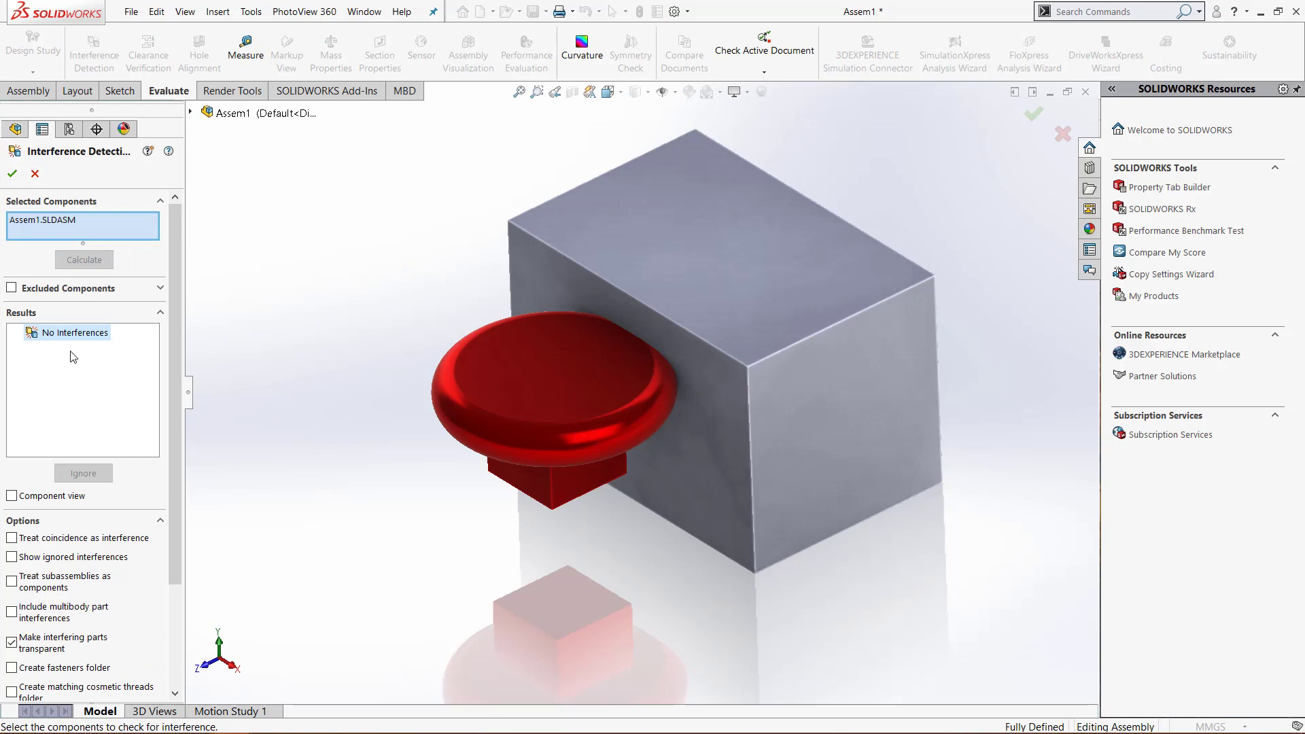
pyautogui.click(12, 174)
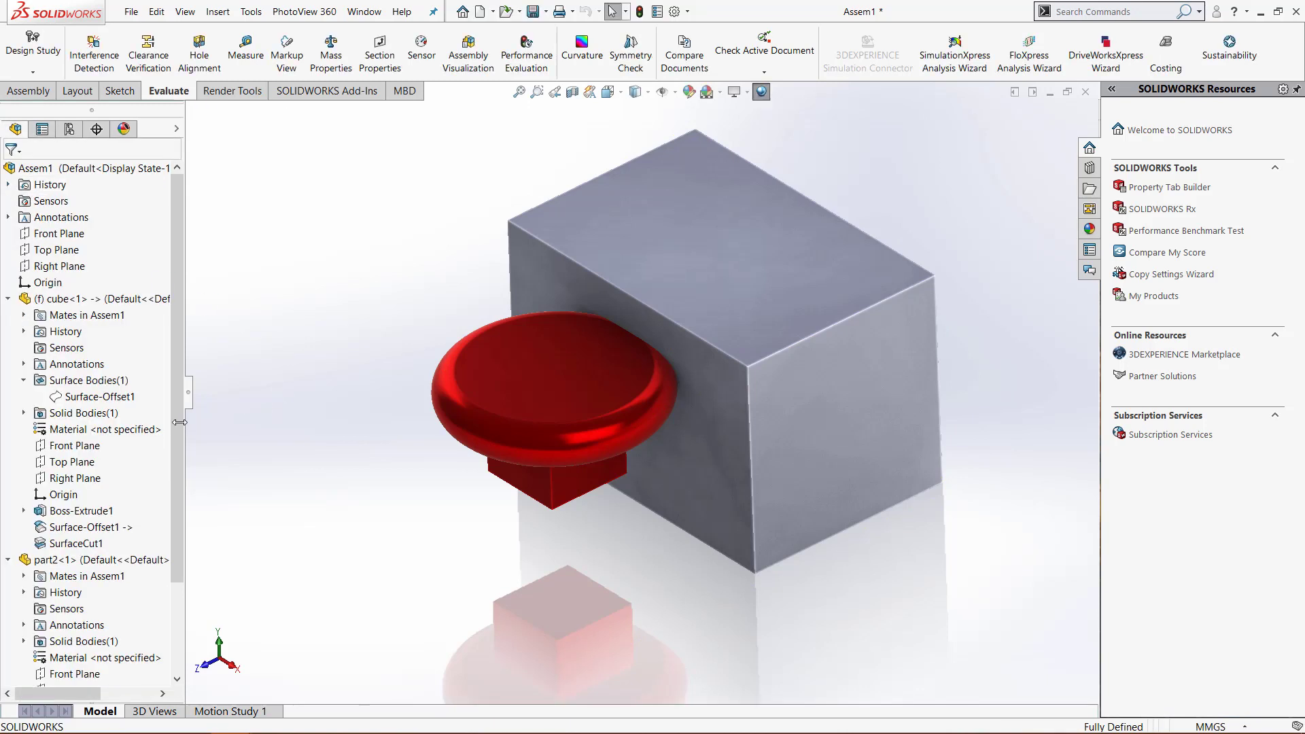
# Delete Surface-Offset1 along with its child SurfaceCut1 from the cube's feature history
pyautogui.click(88, 544)
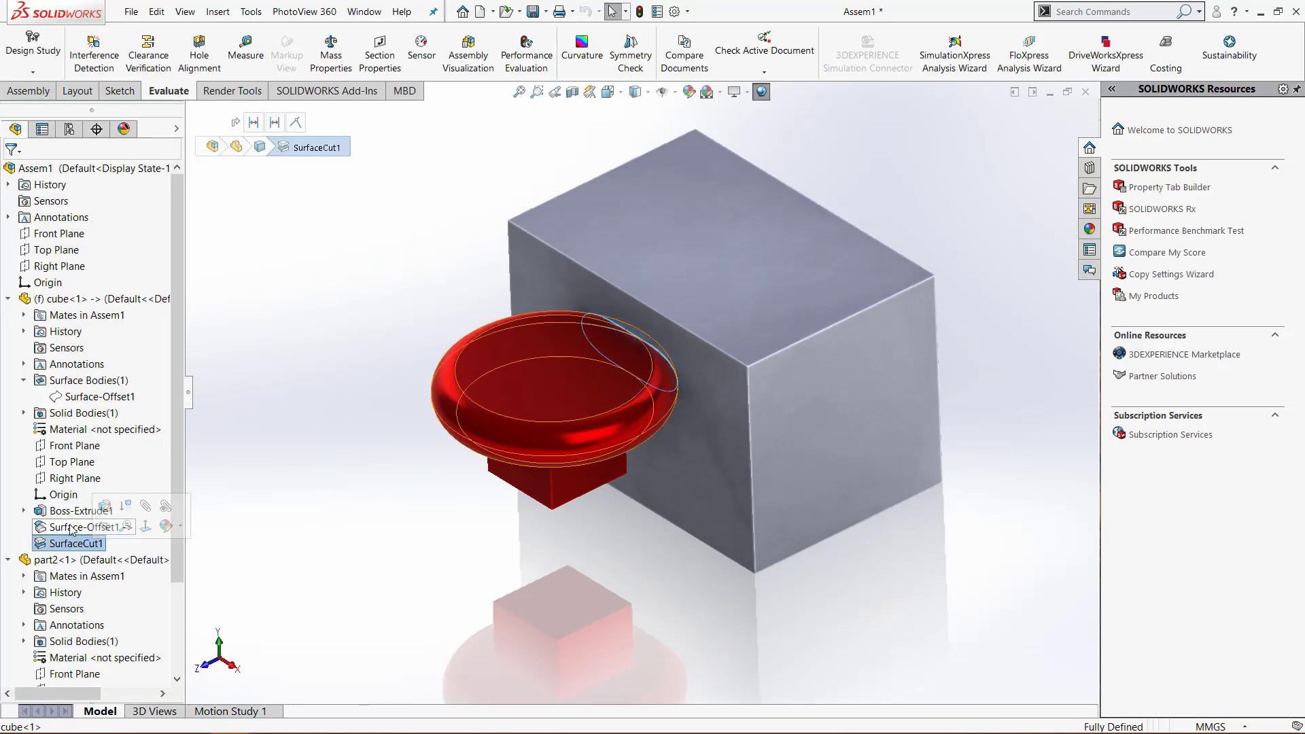
pyautogui.click(72, 528)
pyautogui.press('Delete')
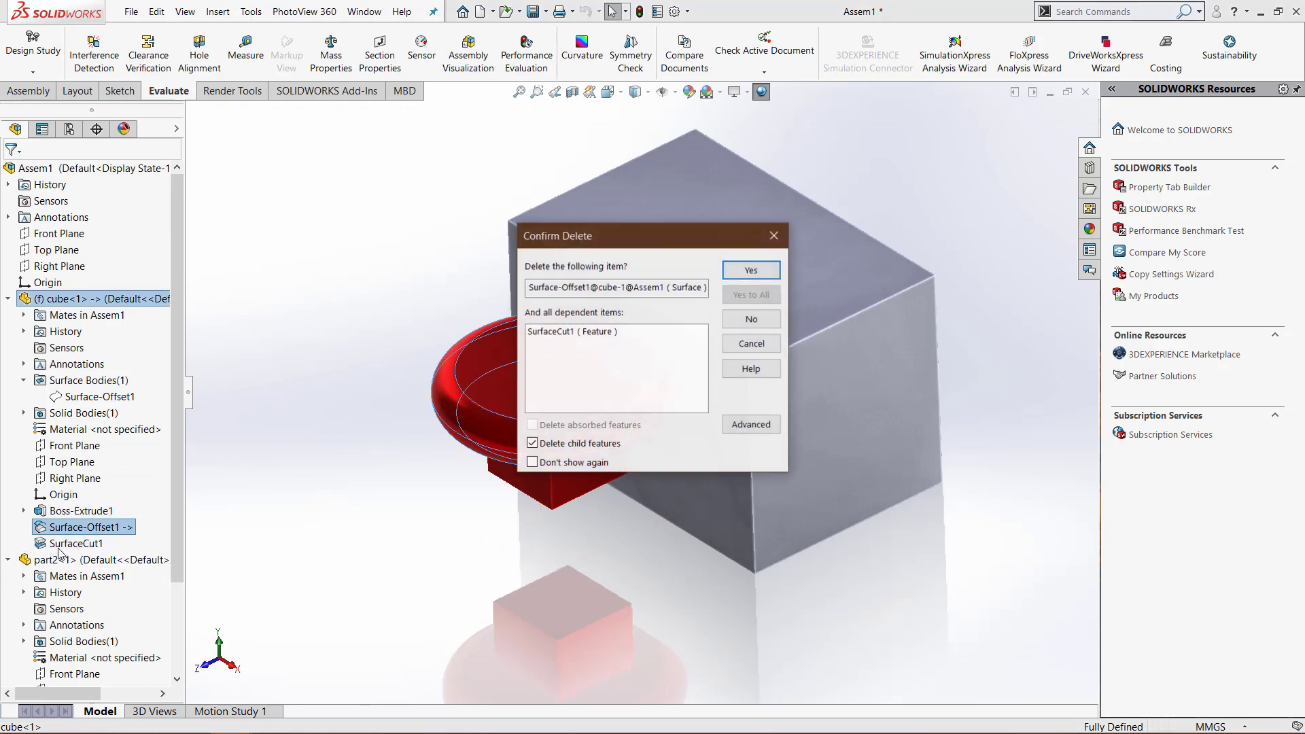
pyautogui.press('Return')
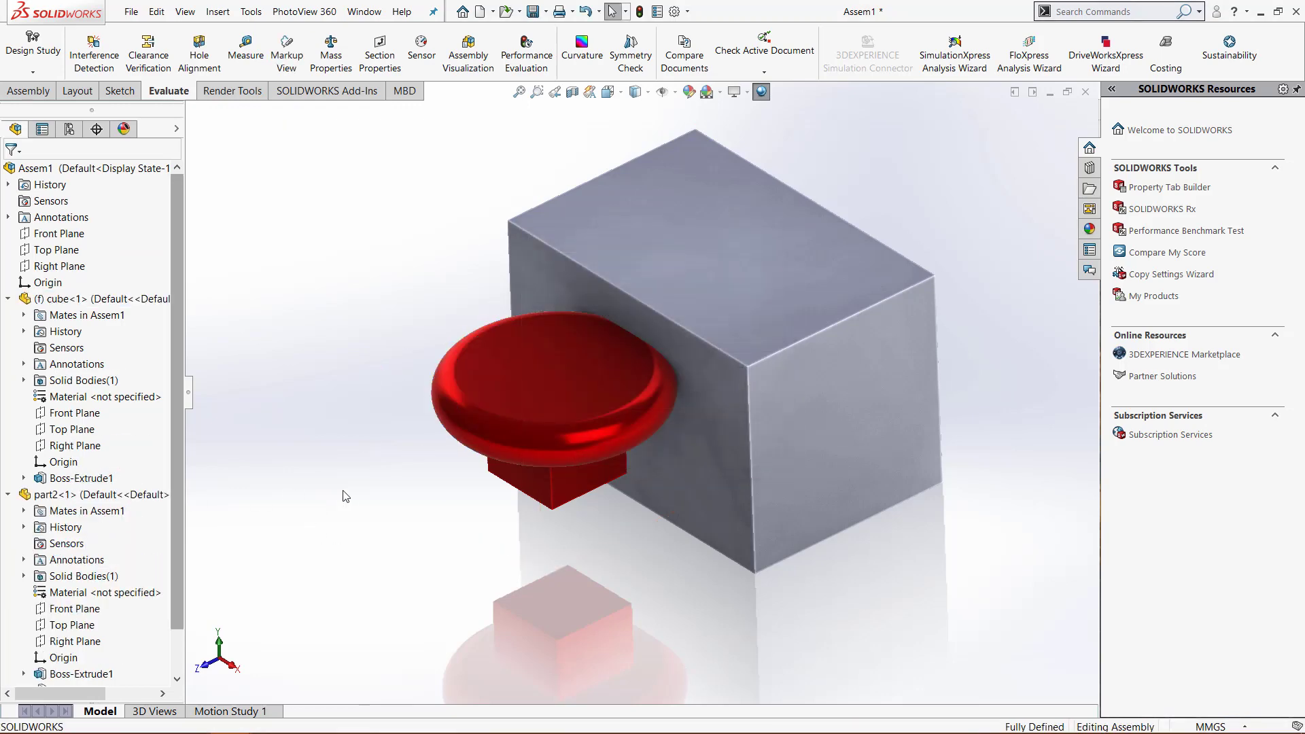
pyautogui.scroll(-2, 143, 391)
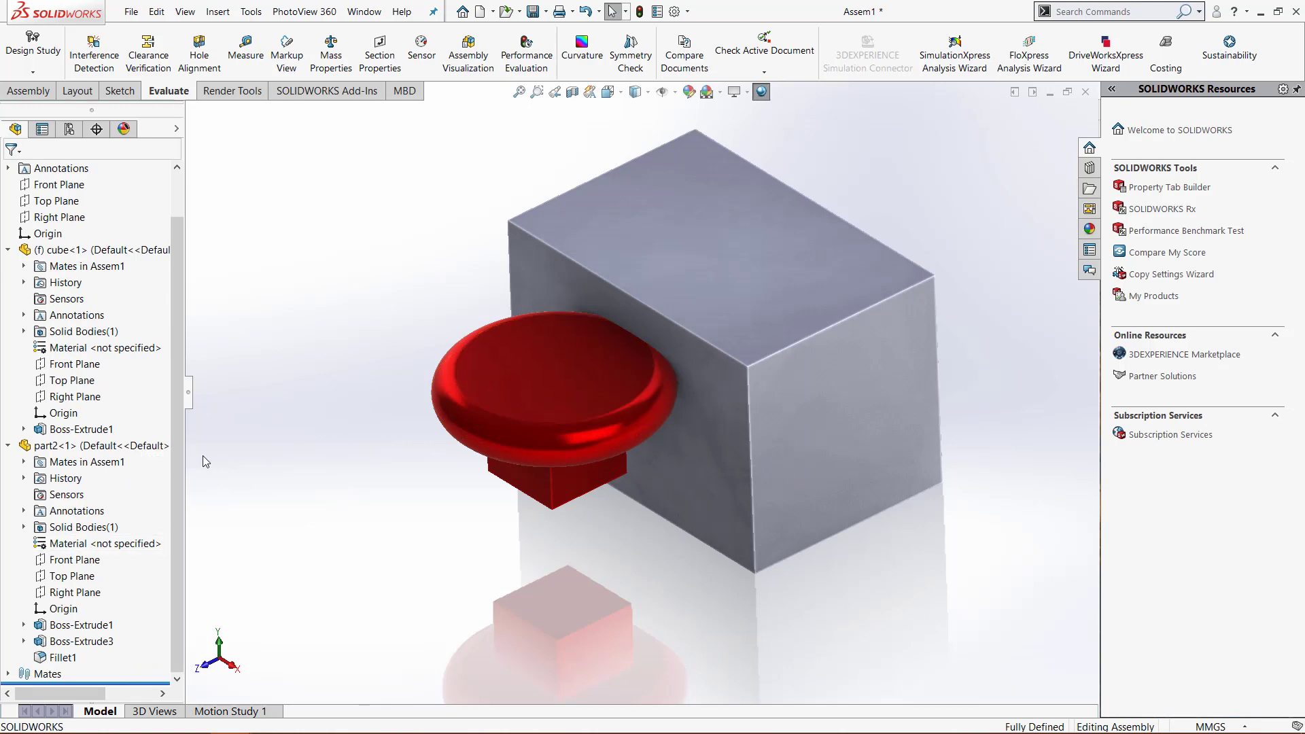
# Edit part2 in context and add a 0.00mm offset surface copying the cube's front face
pyautogui.rightClick(93, 440)
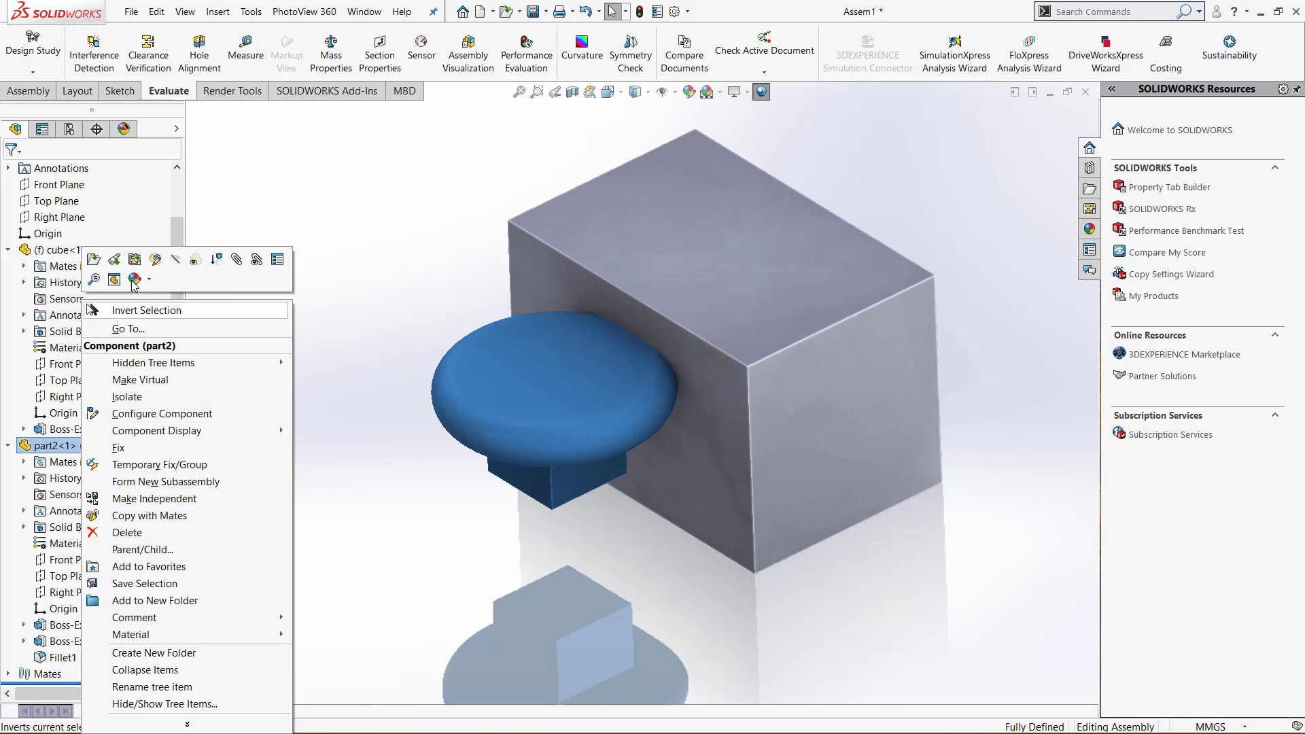
pyautogui.click(156, 260)
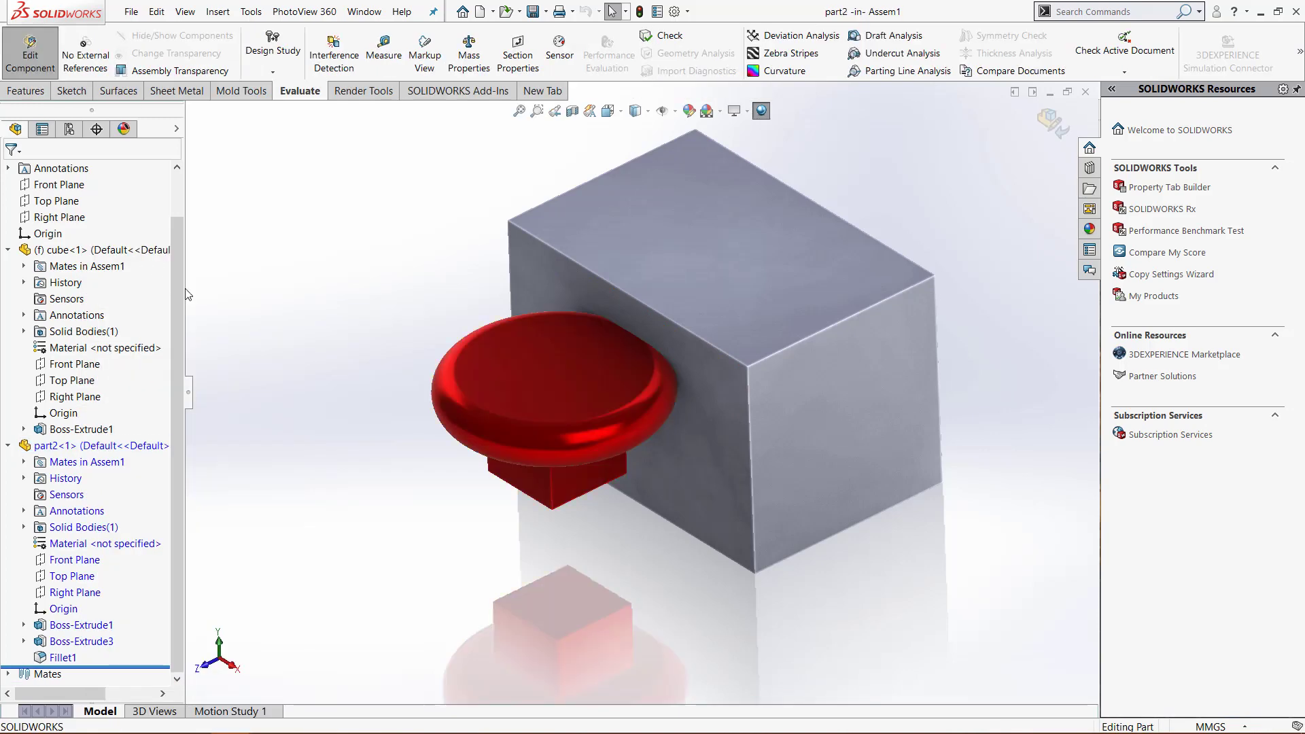
pyautogui.click(217, 12)
pyautogui.moveTo(289, 149)
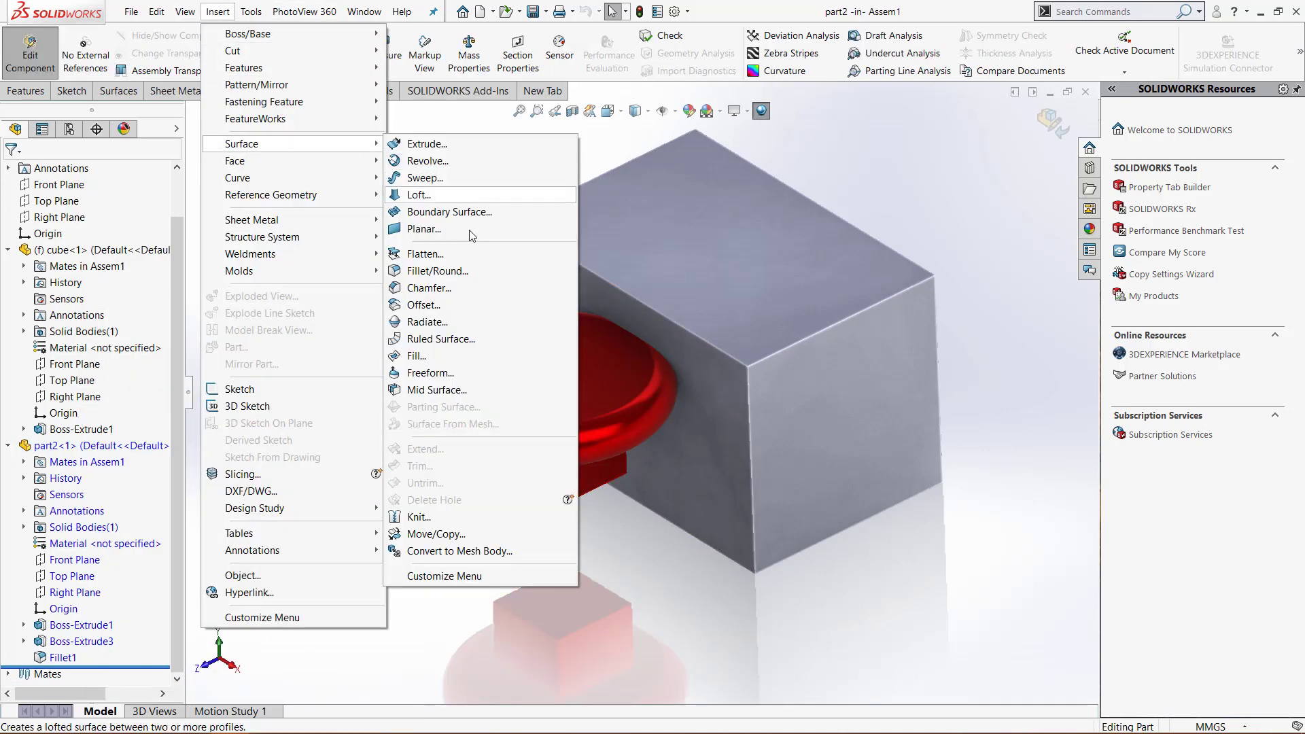
pyautogui.click(458, 304)
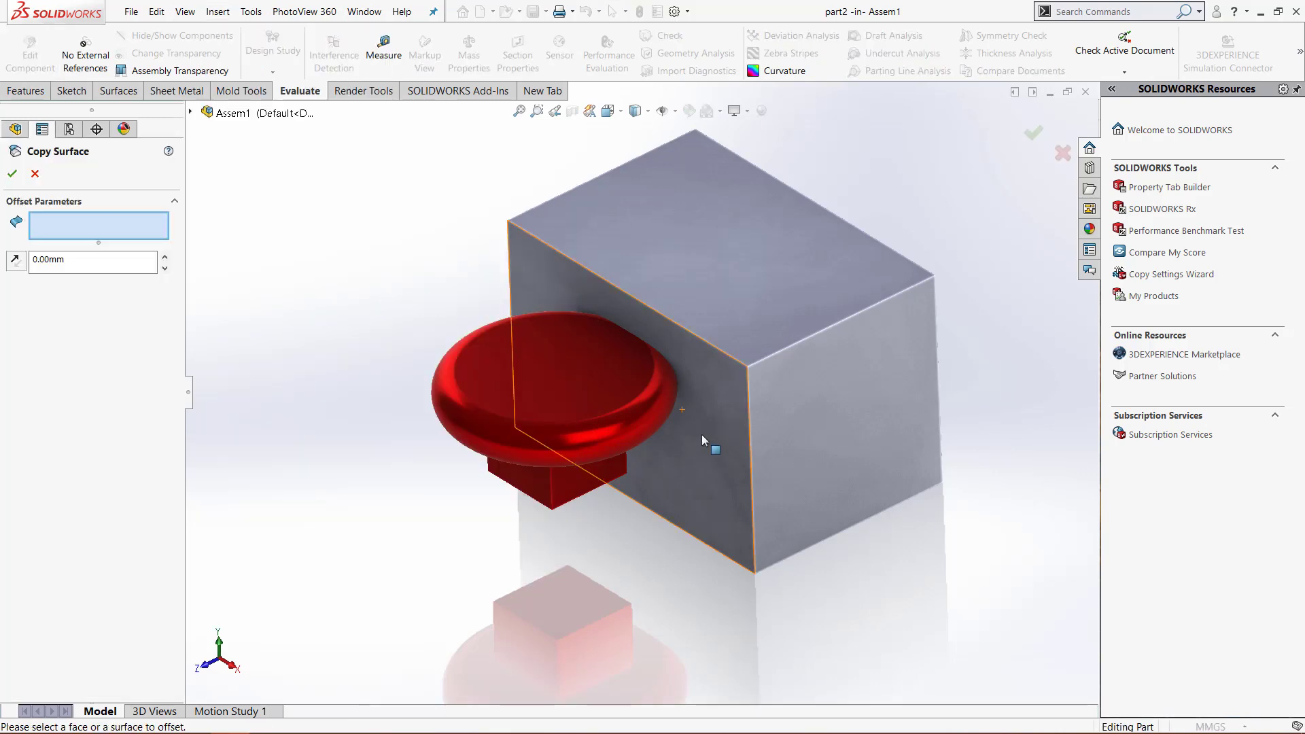
pyautogui.click(701, 434)
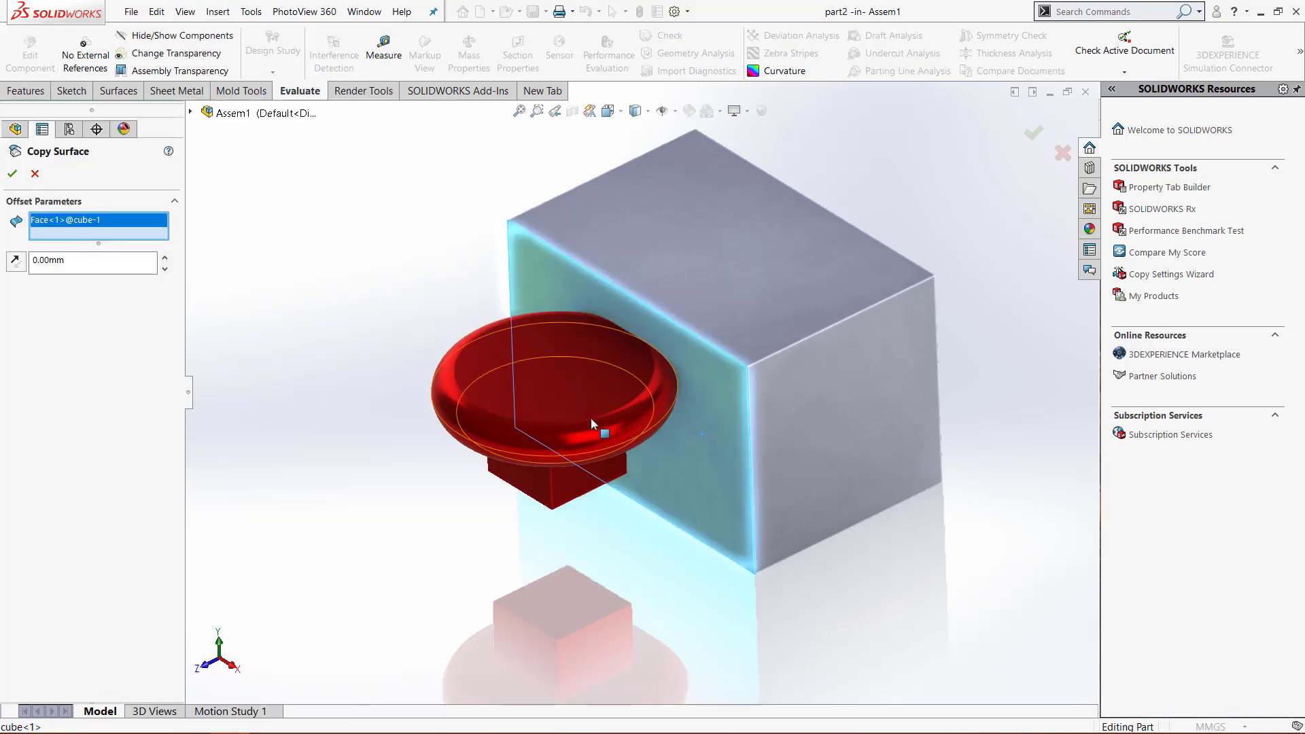
pyautogui.click(14, 175)
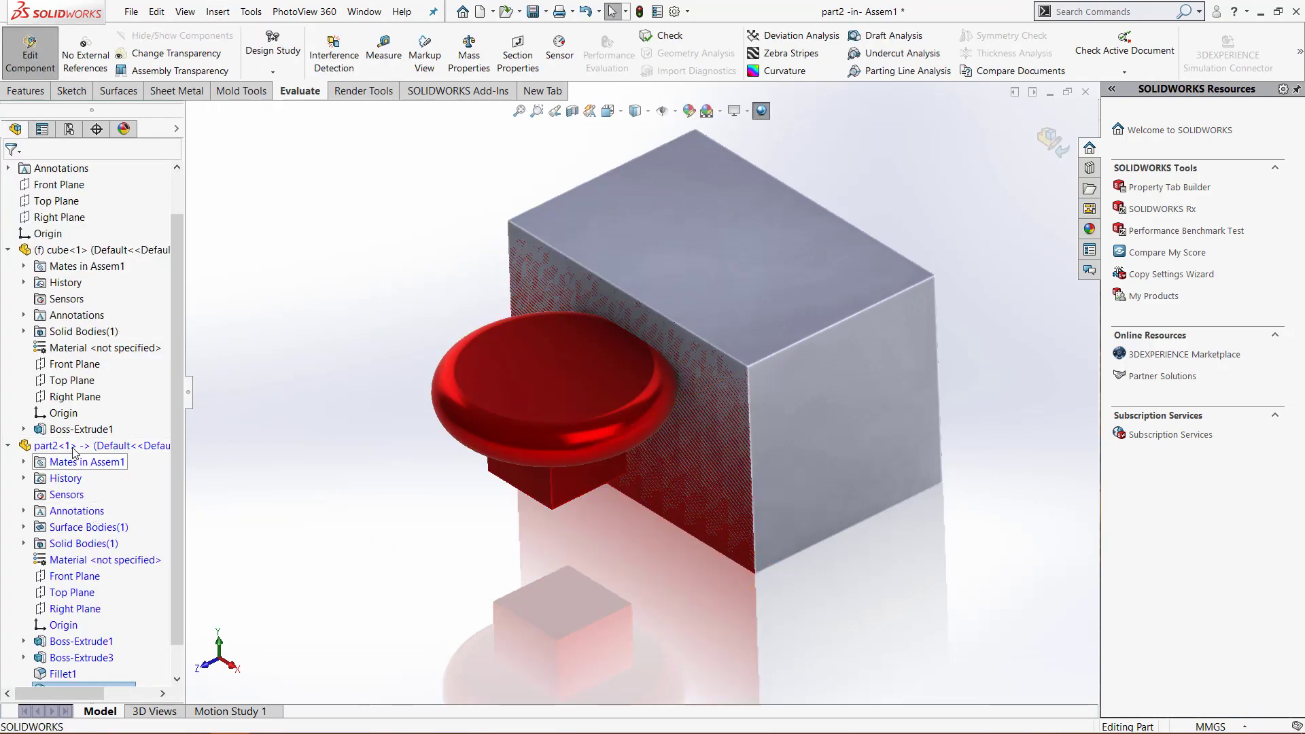
# Open the part2 cap part in its own window
pyautogui.rightClick(72, 446)
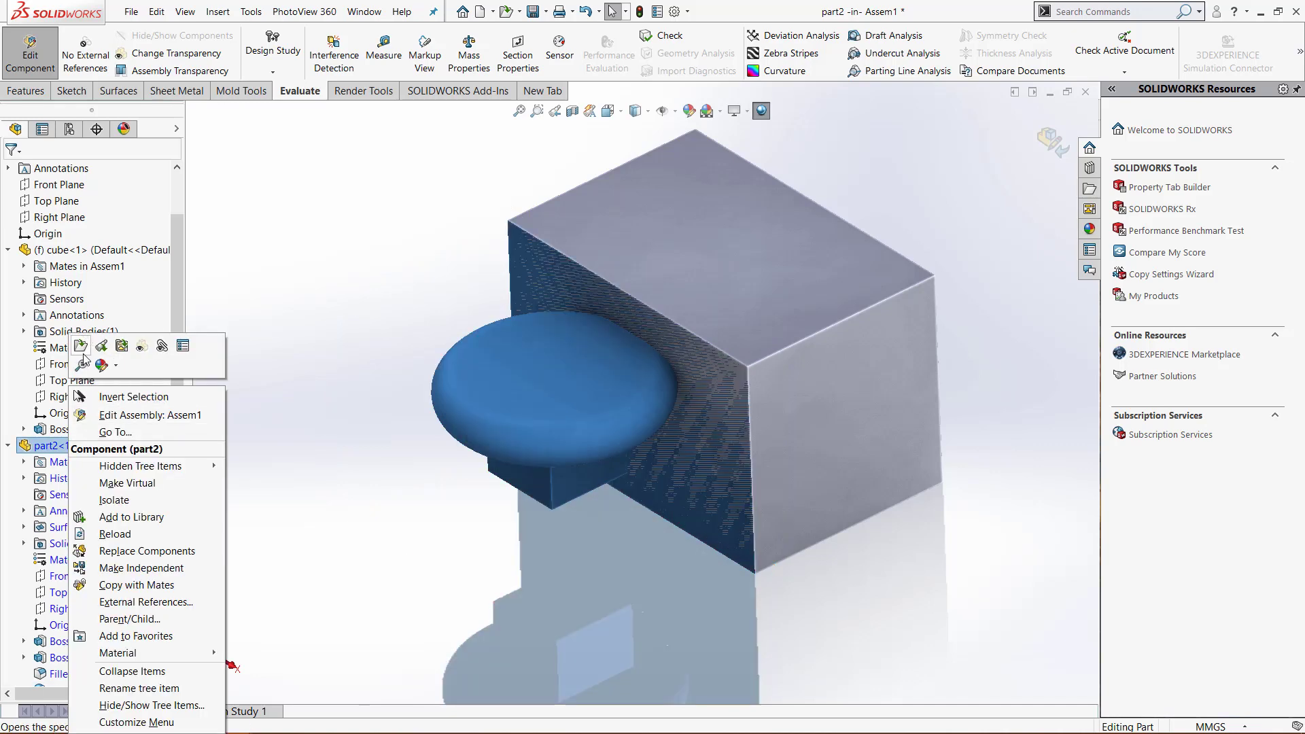
pyautogui.scroll(-3, 680, 339)
pyautogui.rightClick(80, 445)
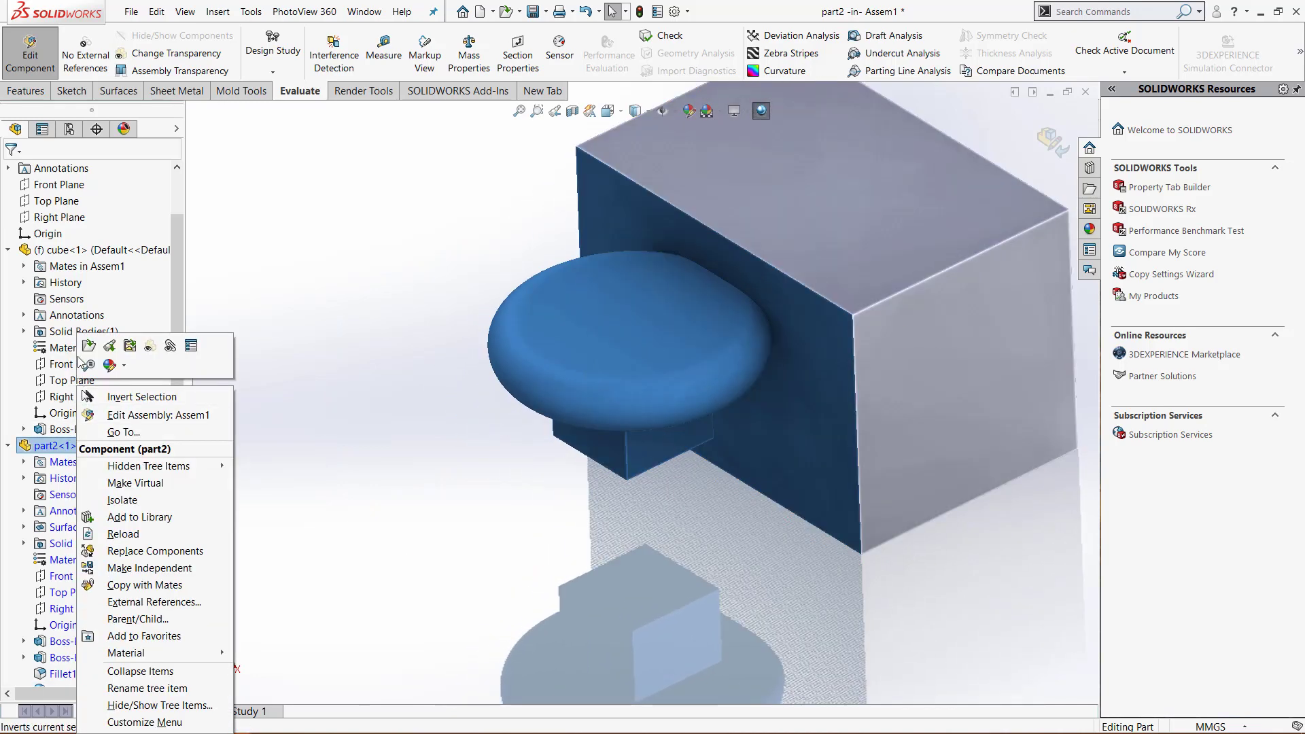
pyautogui.click(89, 346)
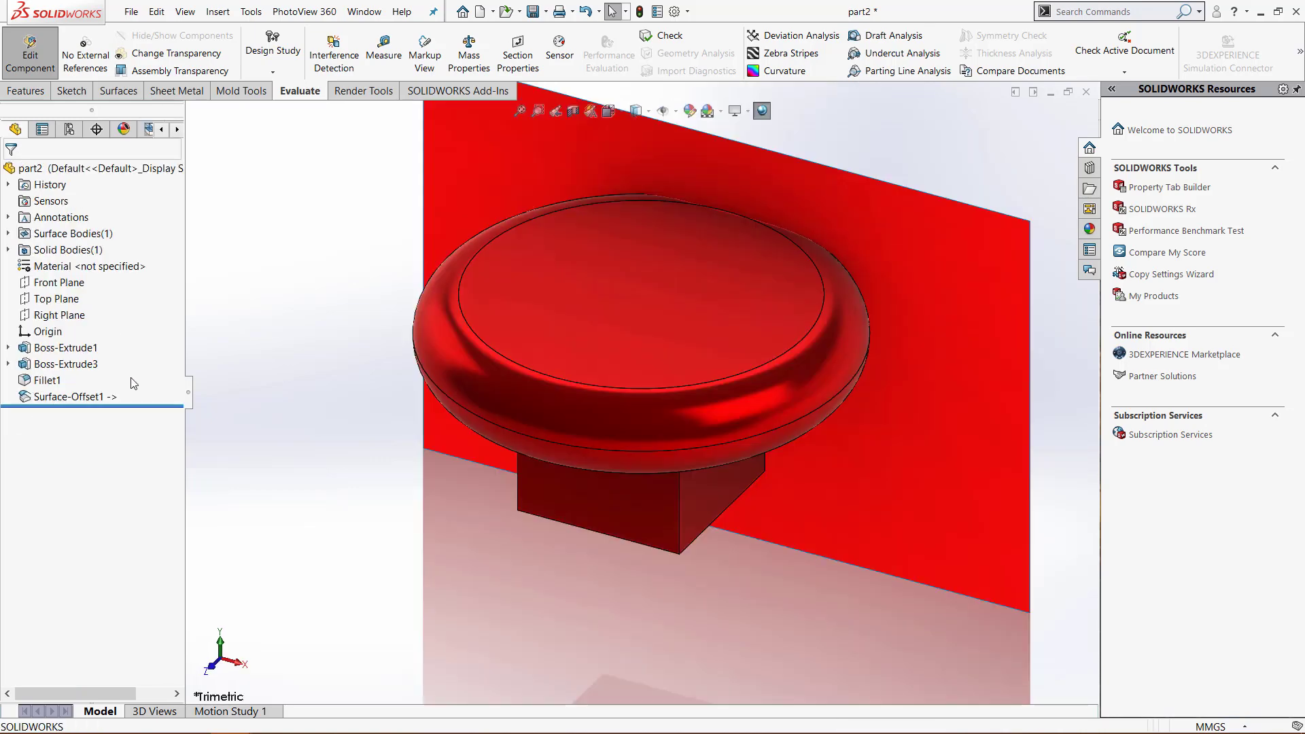
# Trim the cap's stem with a With Surface cut using the copied face Surface-Offset1
pyautogui.click(218, 12)
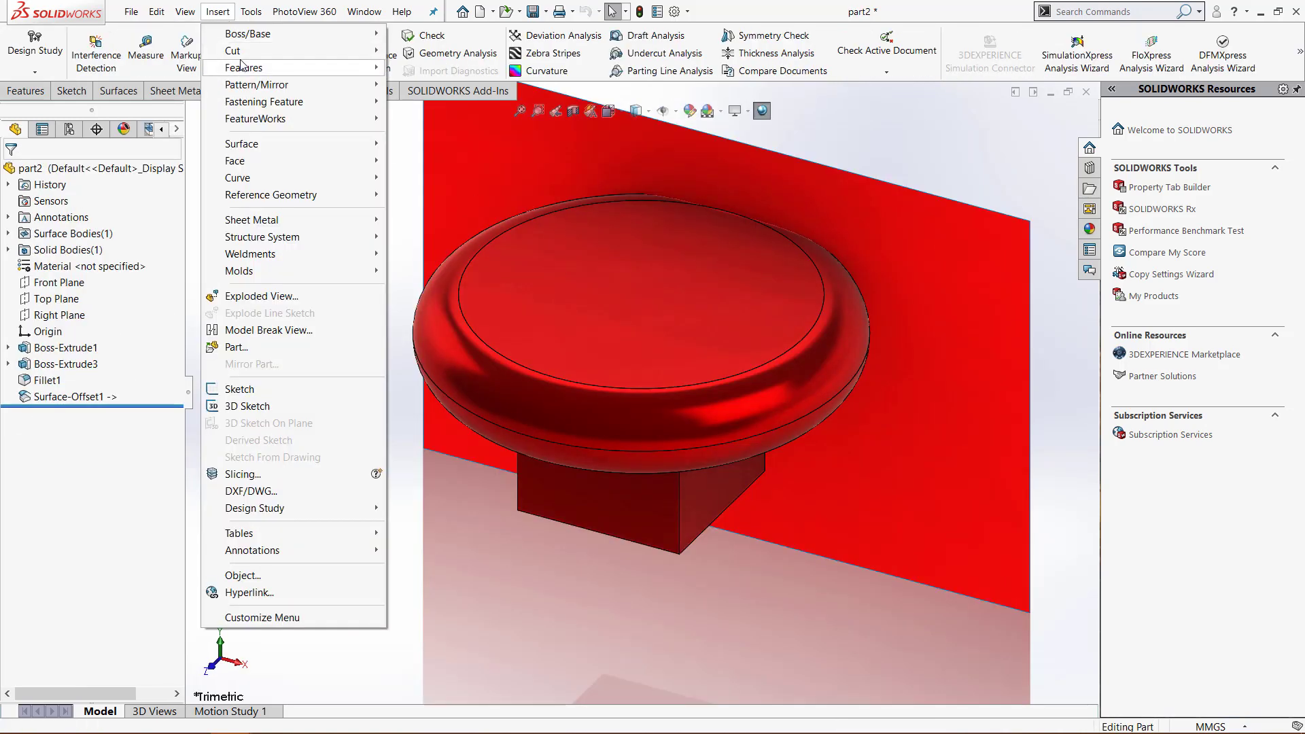
pyautogui.moveTo(235, 50)
pyautogui.click(421, 153)
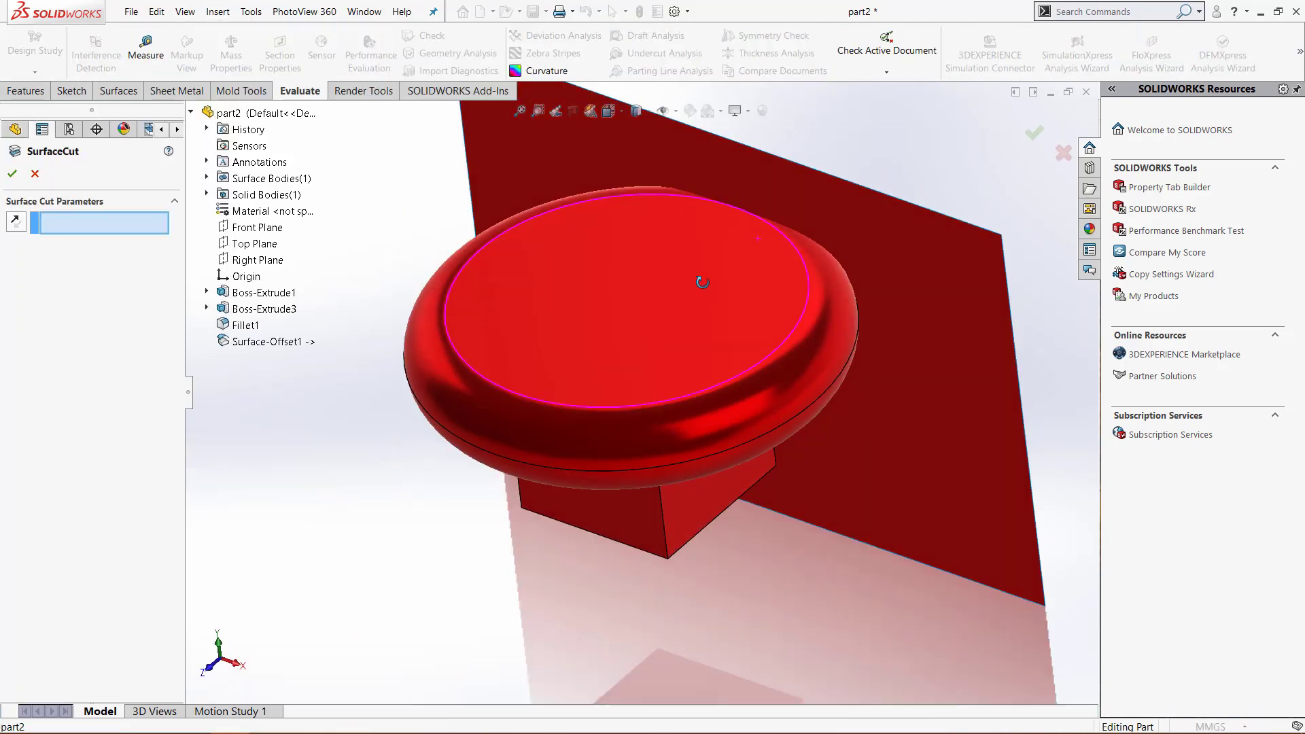
pyautogui.moveTo(686, 294); pyautogui.dragTo(865, 320, button='middle')
pyautogui.click(864, 329)
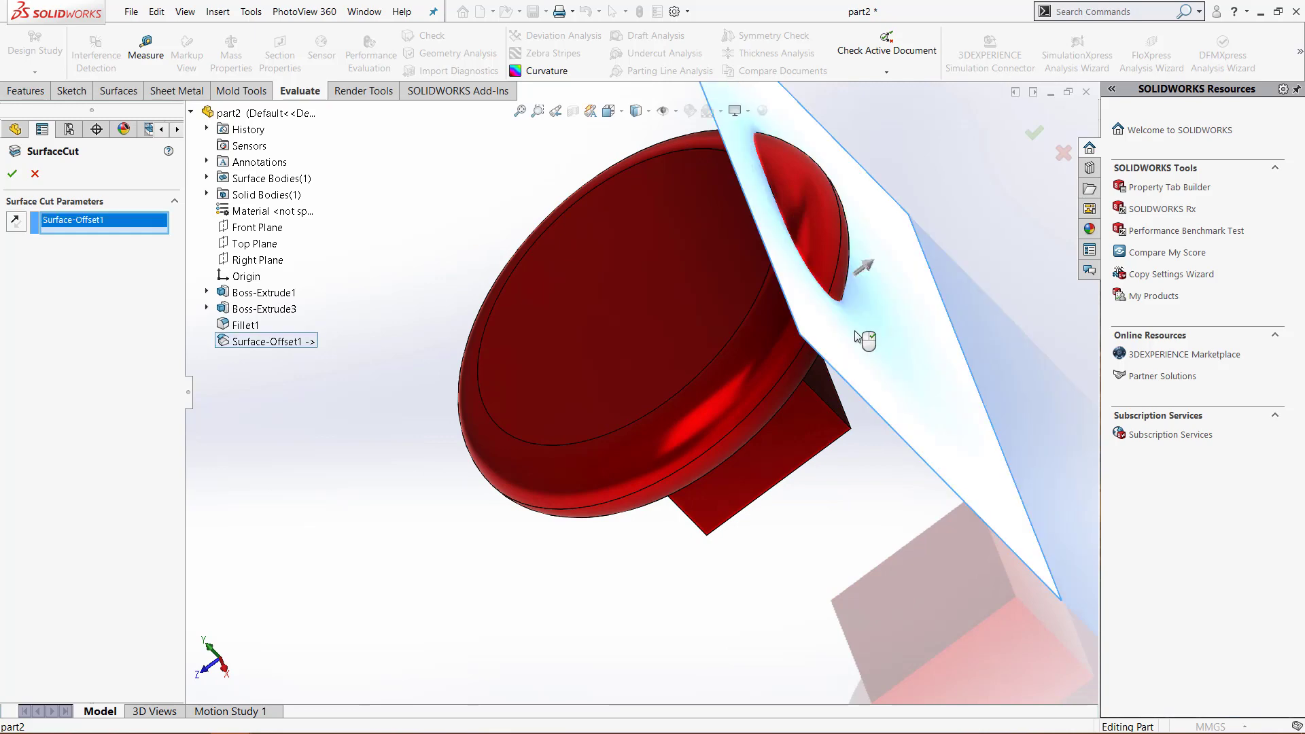
pyautogui.click(13, 174)
pyautogui.hotkey('ctrl', '7')
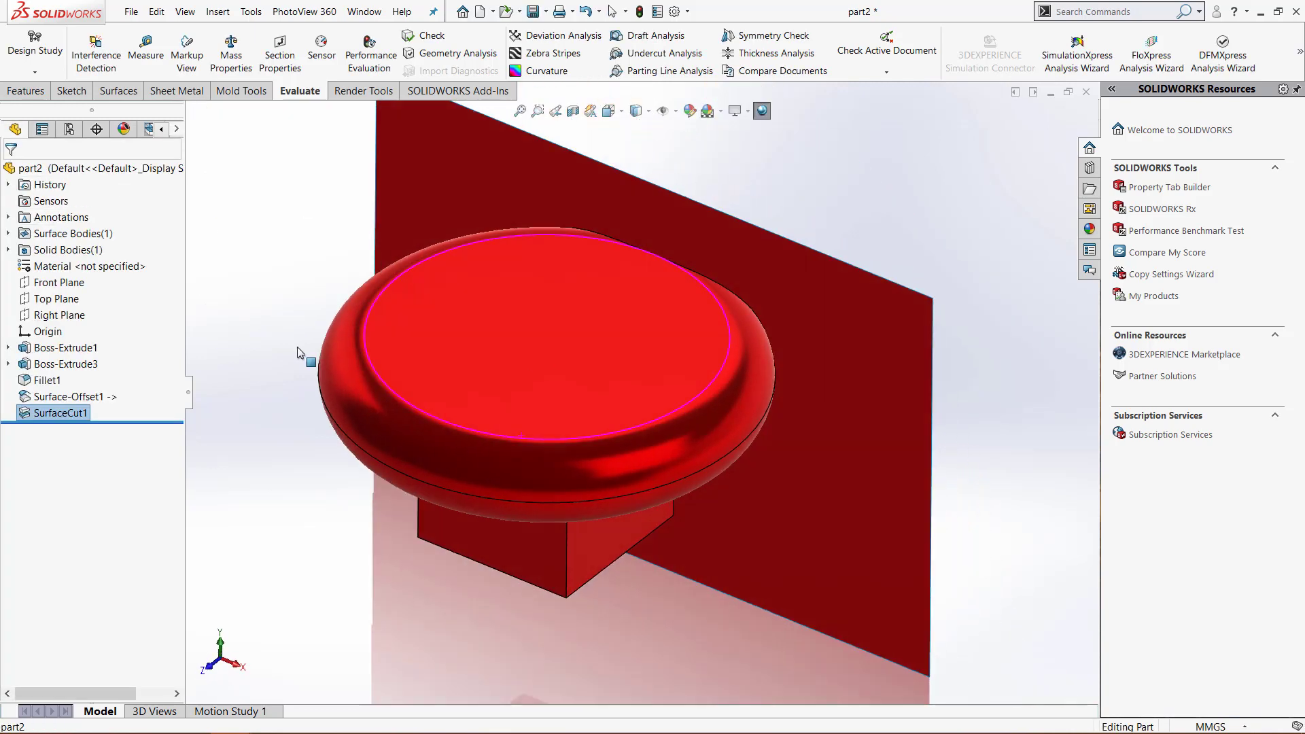
# Hide the leftover Surface-Offset1 surface body
pyautogui.rightClick(79, 233)
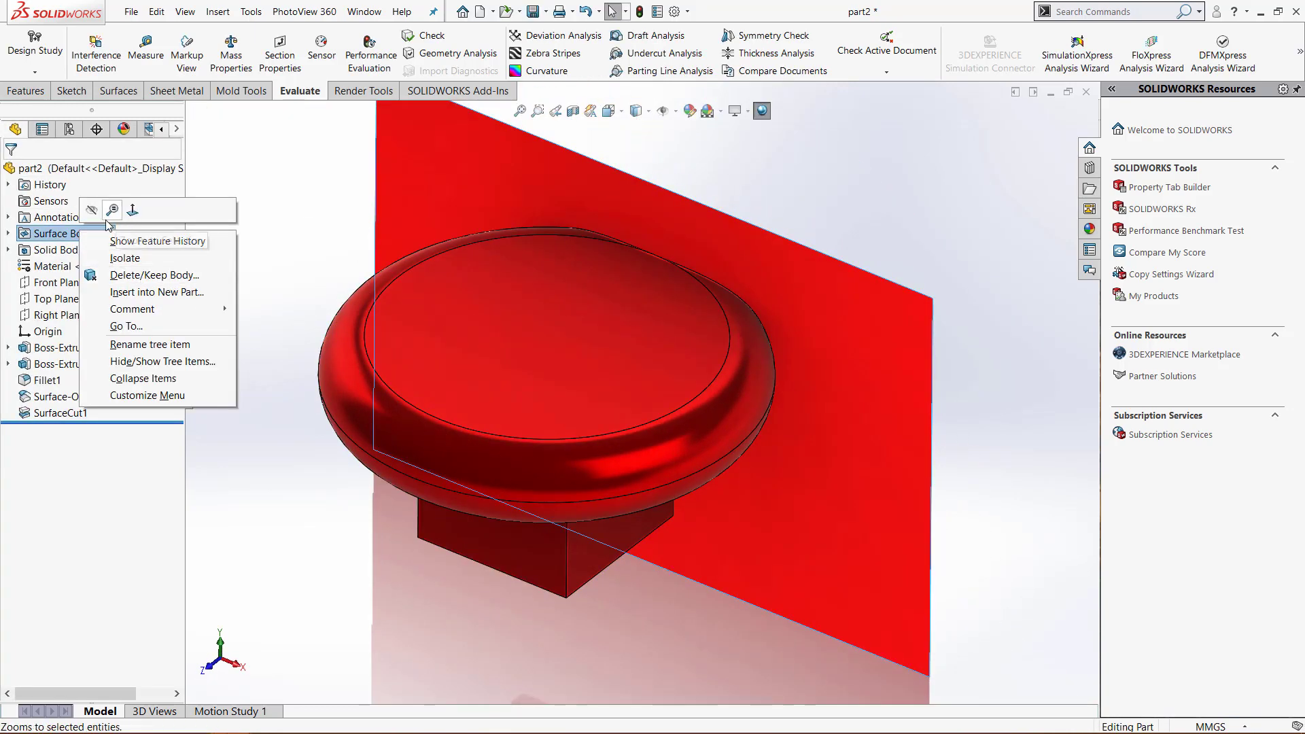
pyautogui.click(91, 210)
pyautogui.scroll(2, 358, 490)
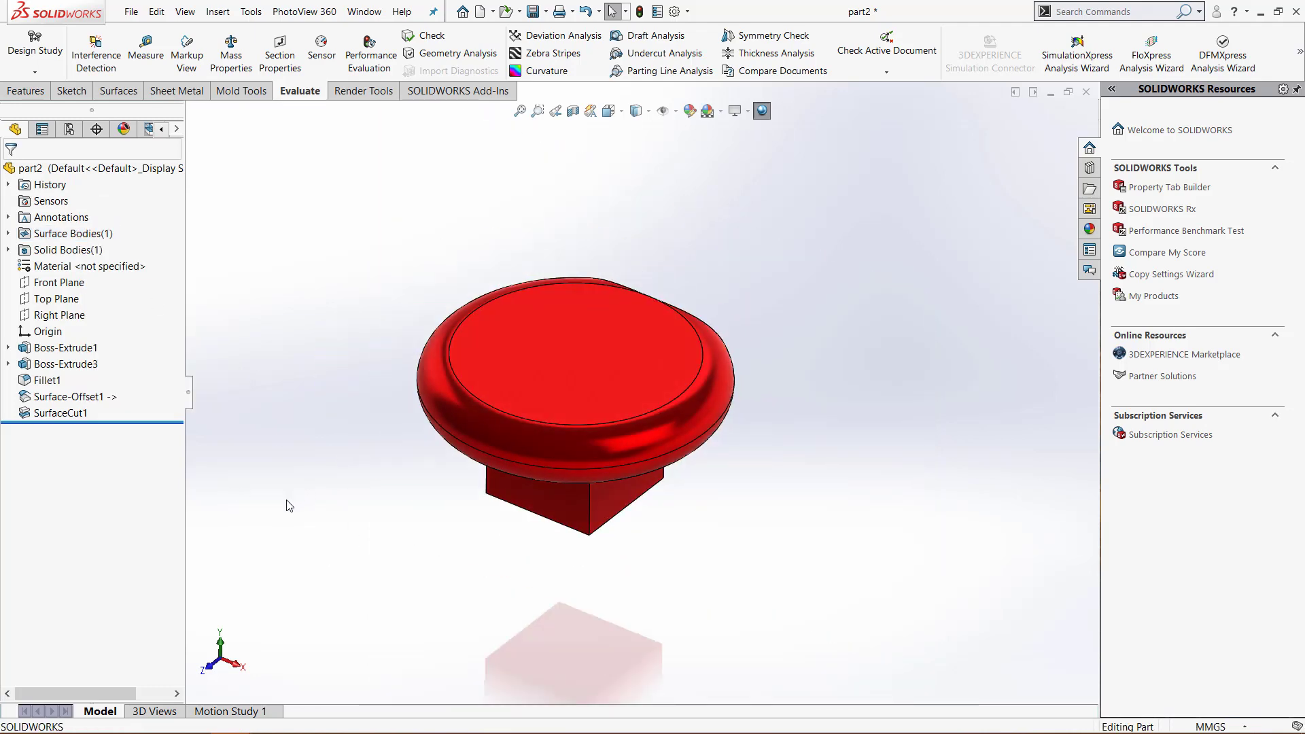
# Return to Assem1 and rebuild it with the trimmed cap
pyautogui.hotkey('ctrl', 'Tab')
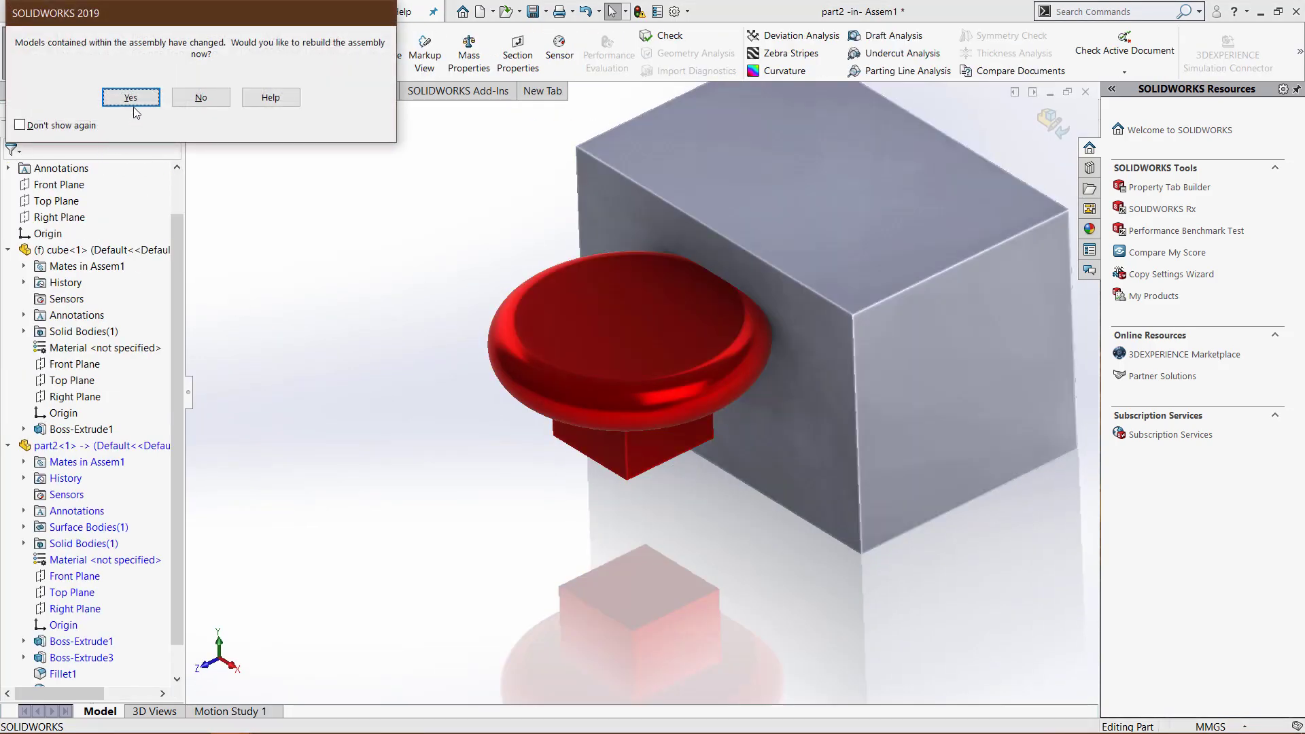
pyautogui.click(134, 107)
pyautogui.click(627, 352)
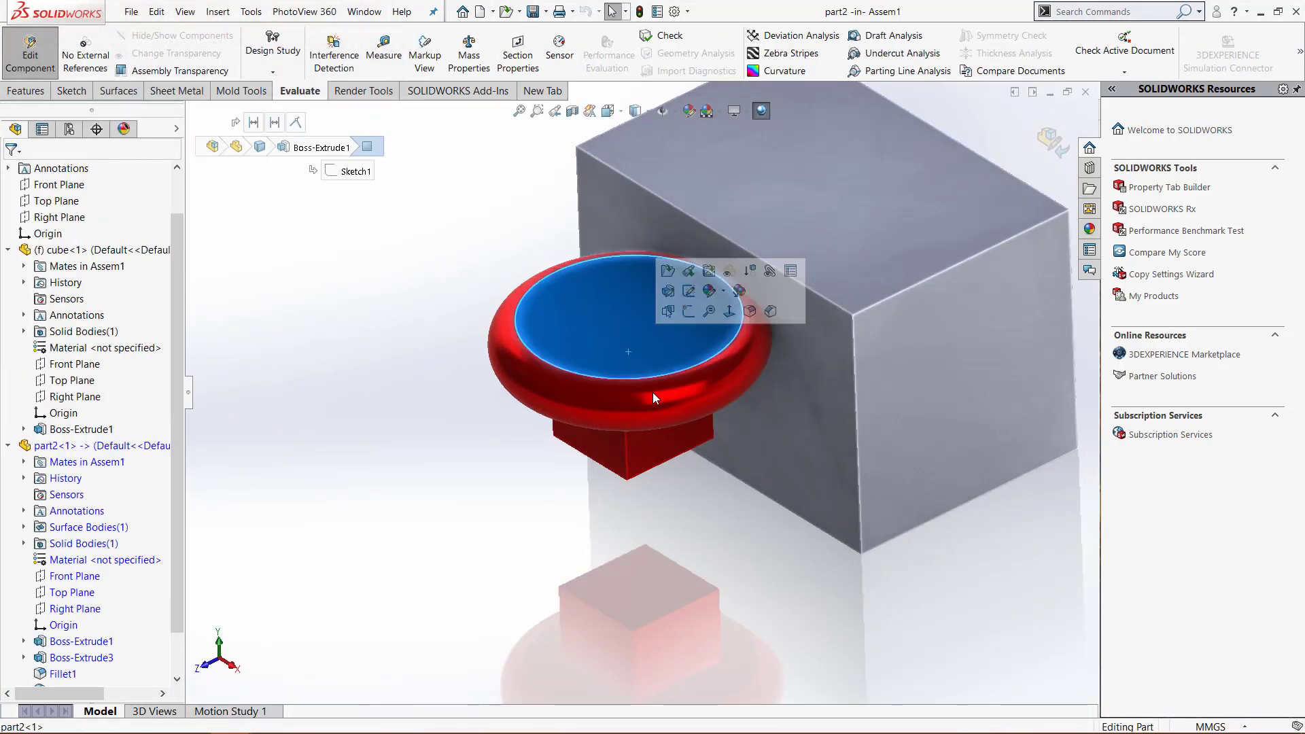
pyautogui.click(114, 449)
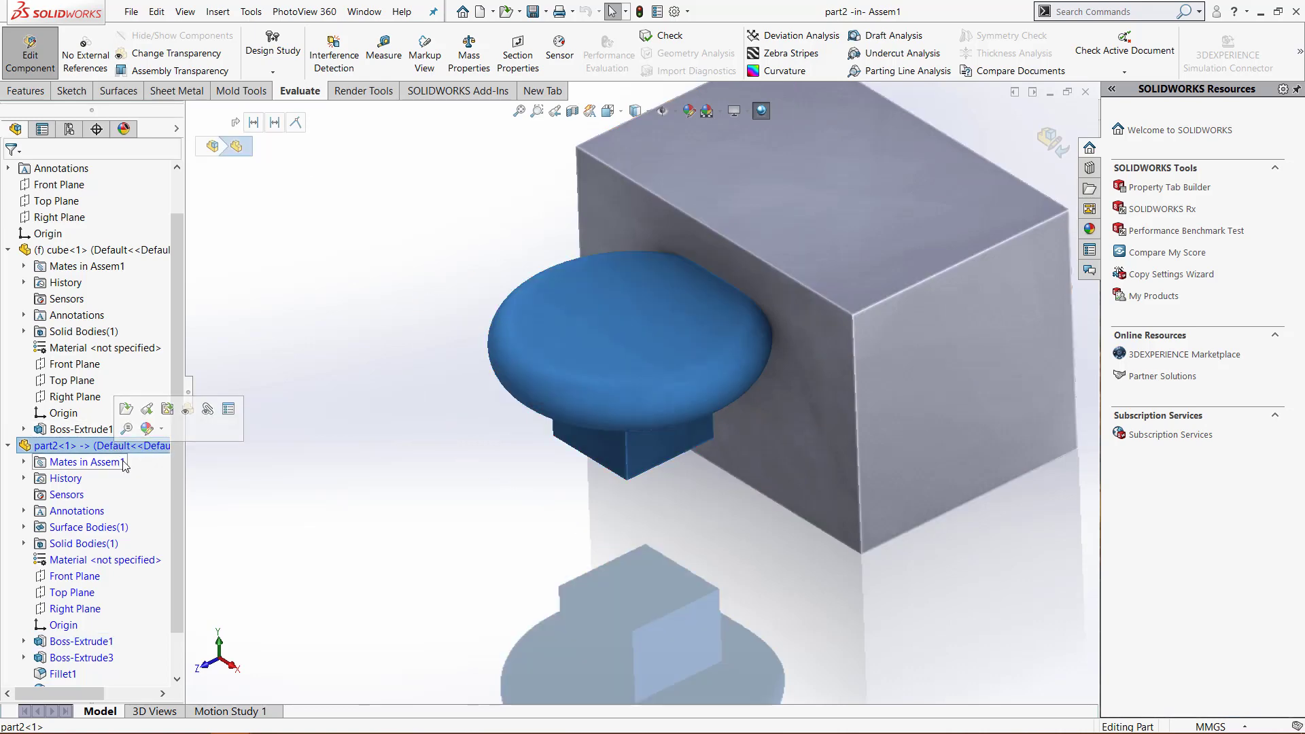
# Display the assembly as Hidden Lines Visible, oriented so the cube's top faces up
pyautogui.moveTo(714, 499); pyautogui.dragTo(642, 133, button='middle')
pyautogui.moveTo(642, 120)
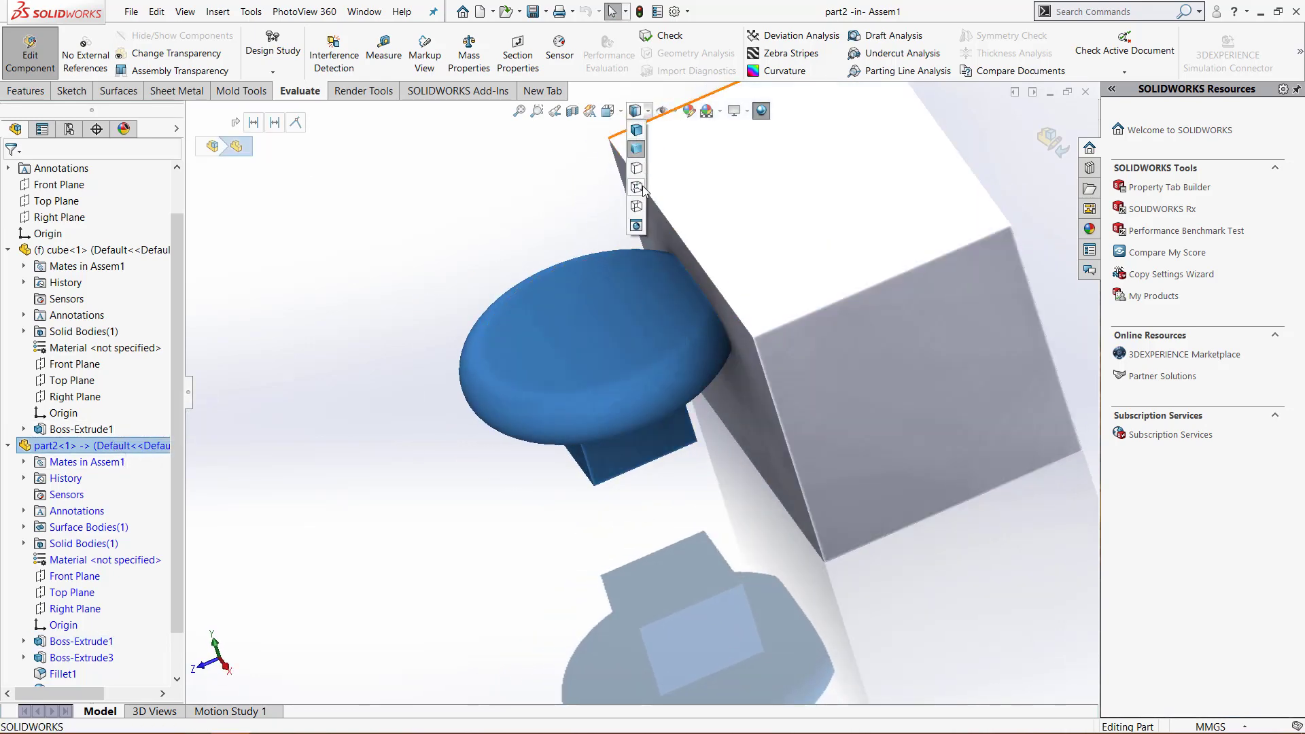
pyautogui.click(636, 188)
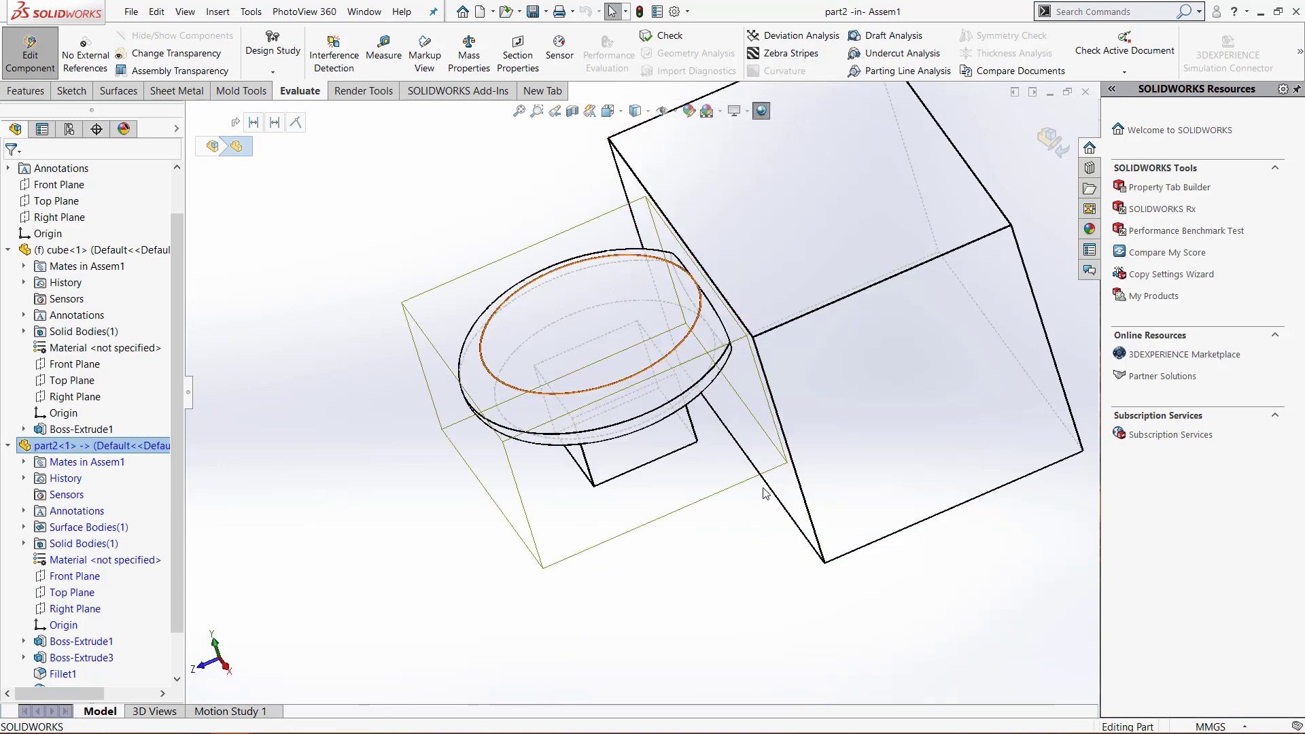
pyautogui.click(804, 623)
pyautogui.moveTo(759, 576); pyautogui.dragTo(687, 605, button='middle')
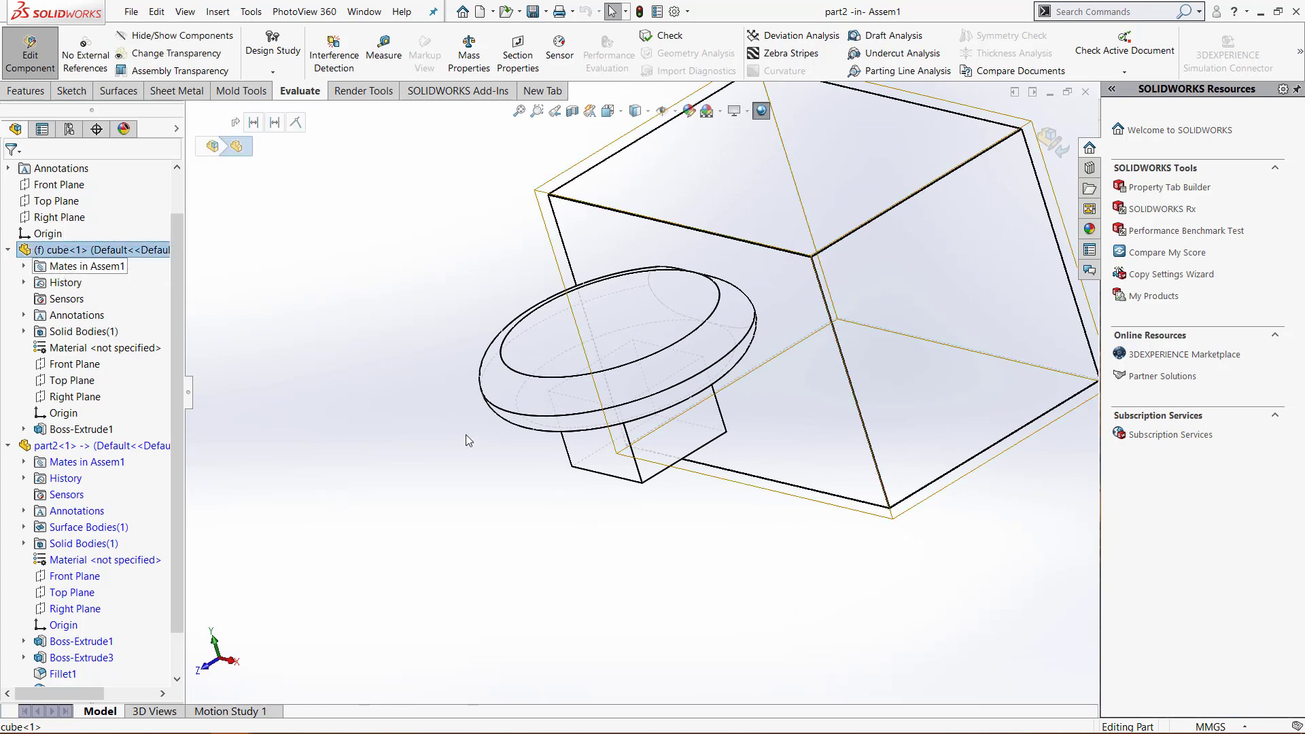
# Exit component editing and run Interference Detection on Assem1, which finds No Interferences
pyautogui.click(27, 60)
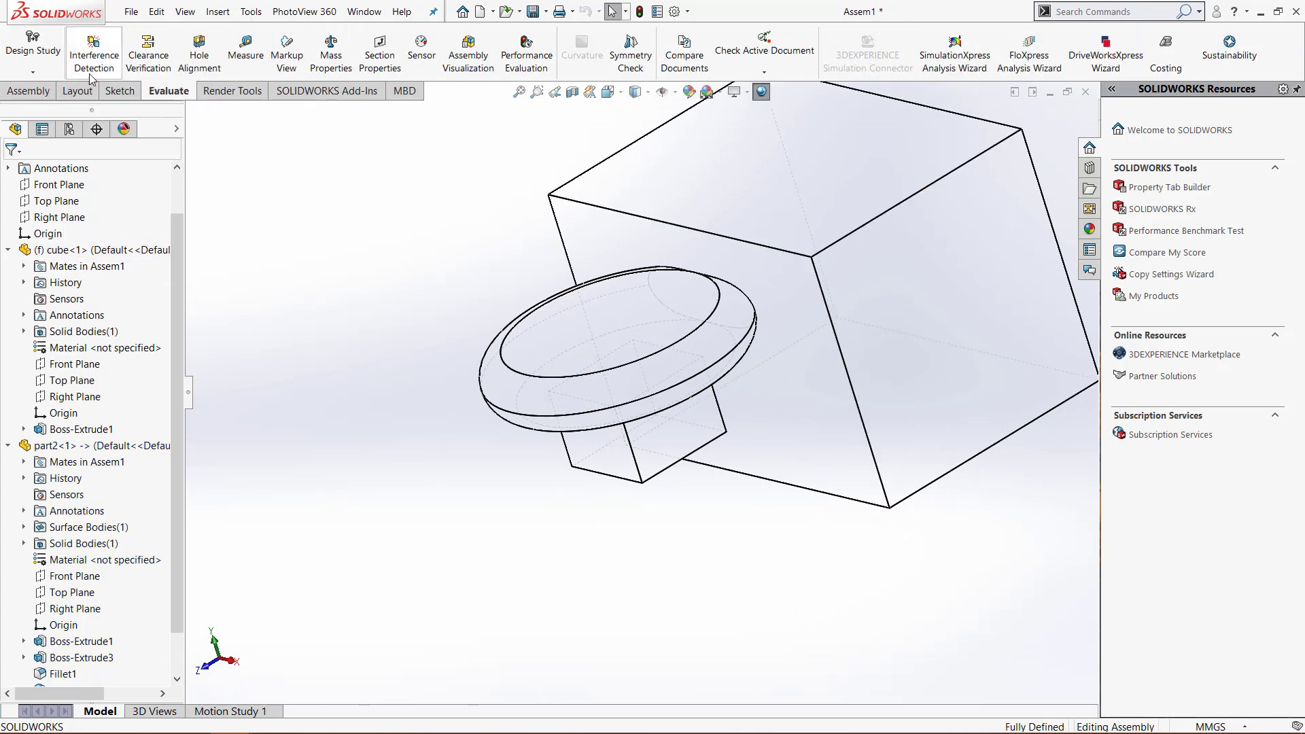
pyautogui.click(94, 62)
pyautogui.click(84, 261)
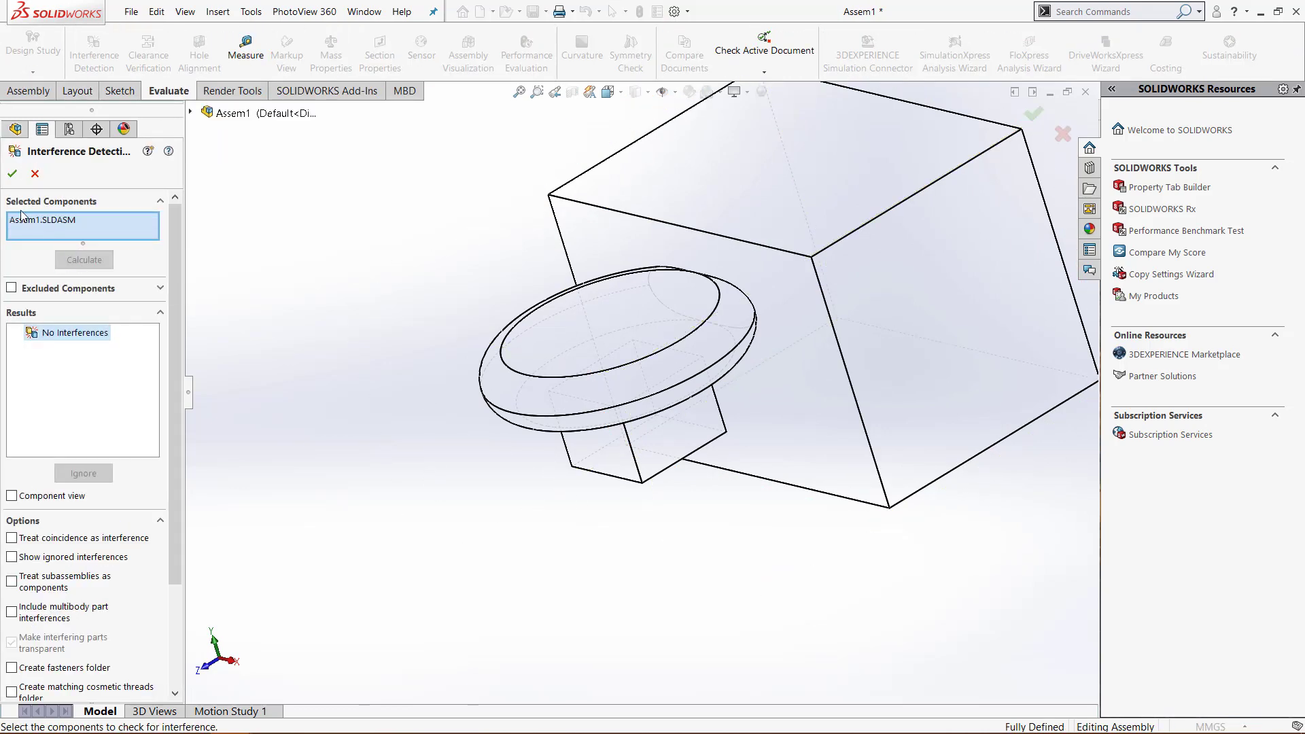